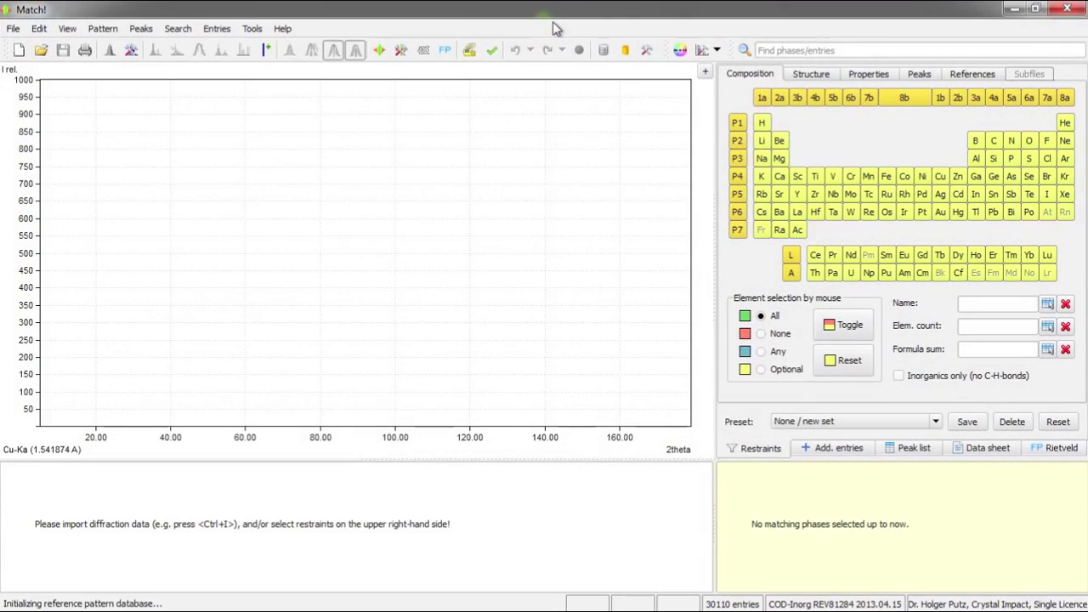
Bring up the import dialog with Ctrl+I to list the Tutorial sample data files
key("ctrl+i")
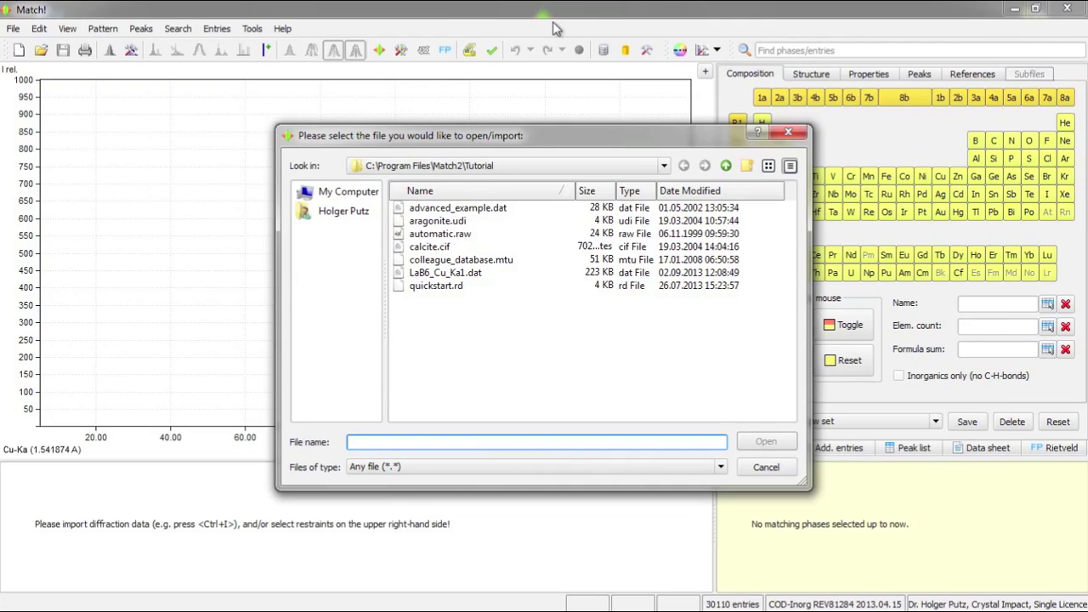
Import LaB6_Cu_Ka1.dat using the Cu-Ka1 wavelength of 1.5405980 A
left_click(458, 273)
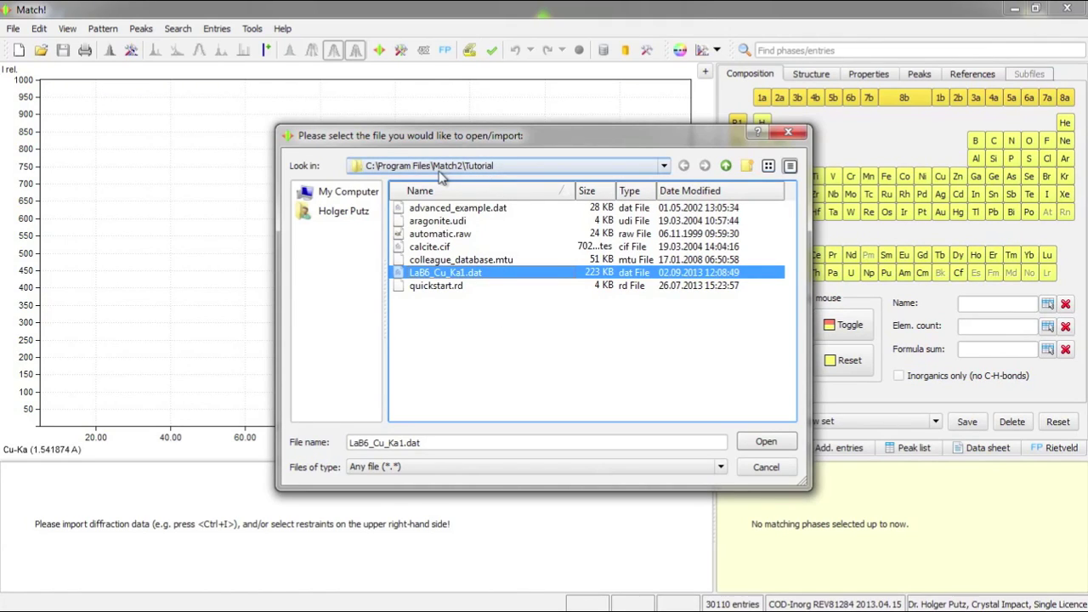
left_click(765, 441)
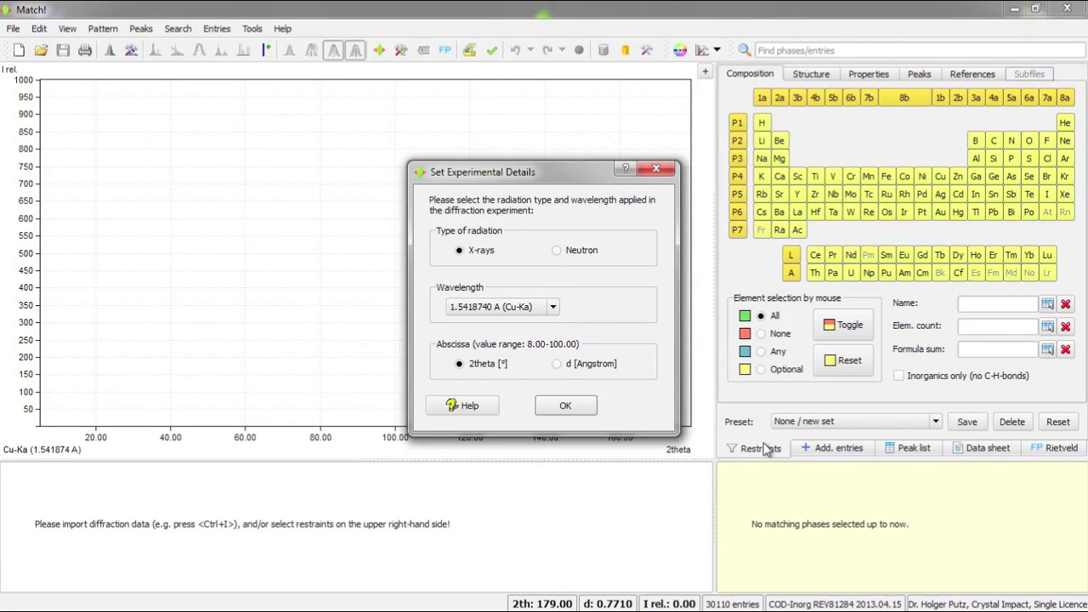
left_click(554, 308)
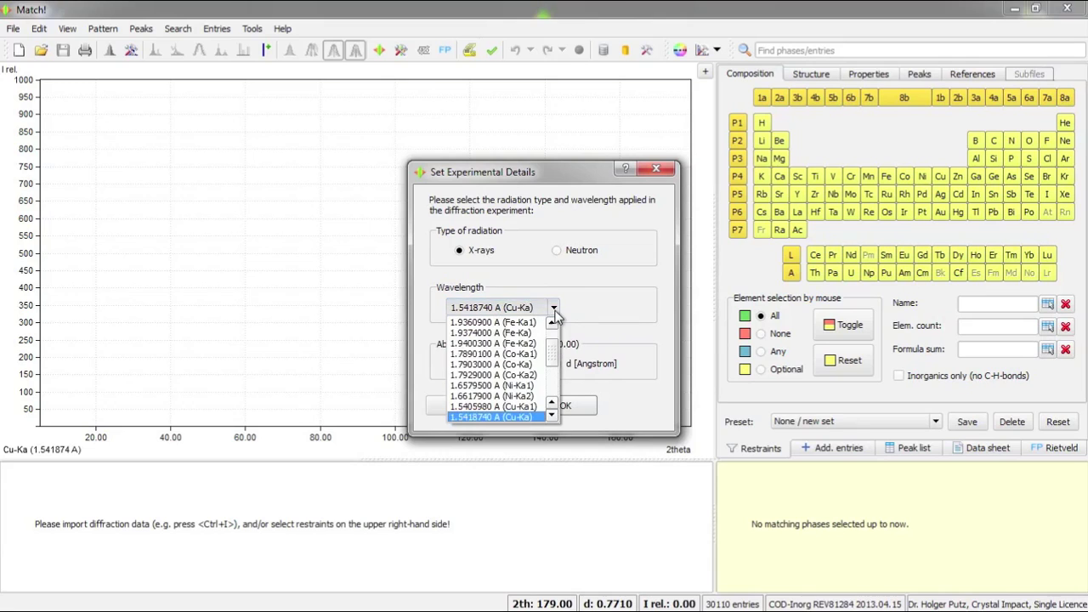
left_click(525, 407)
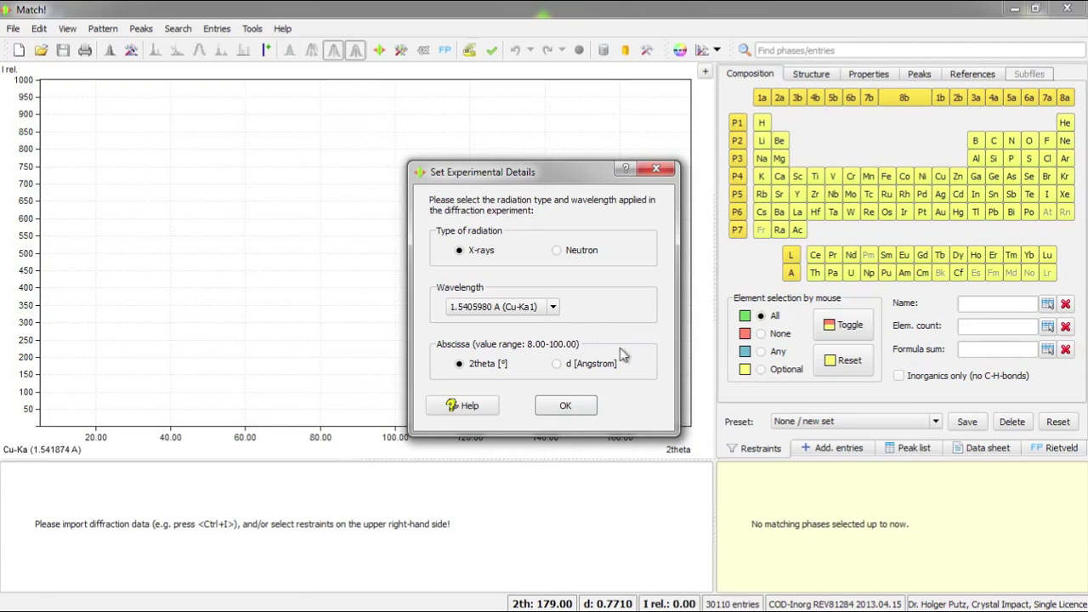
left_click(567, 407)
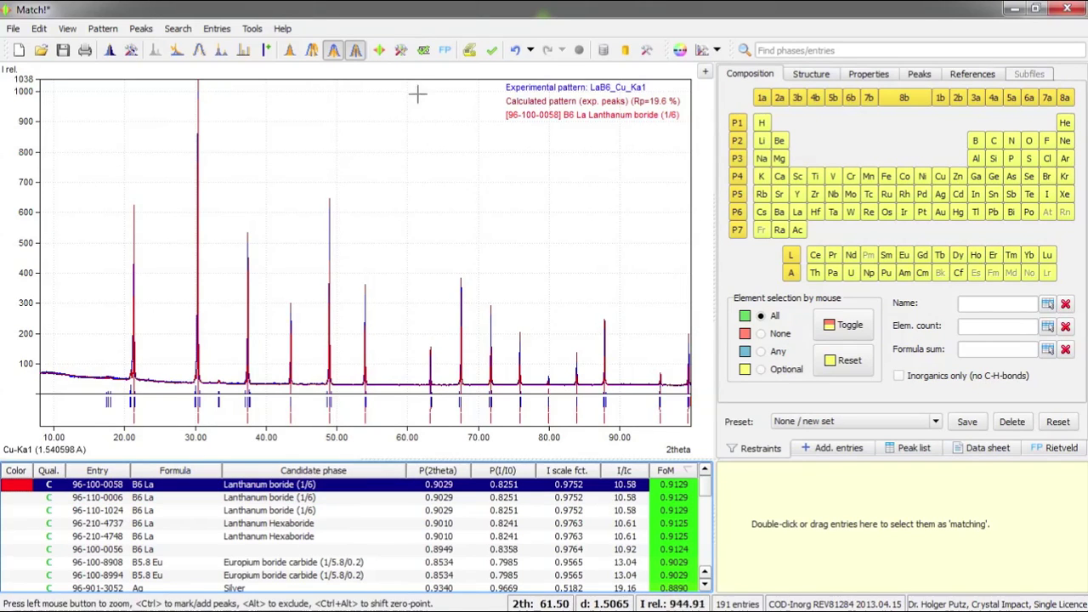
Accept lanthanum boride B6 La as the 100% matching phase and hide the Neon candidate
left_click(424, 51)
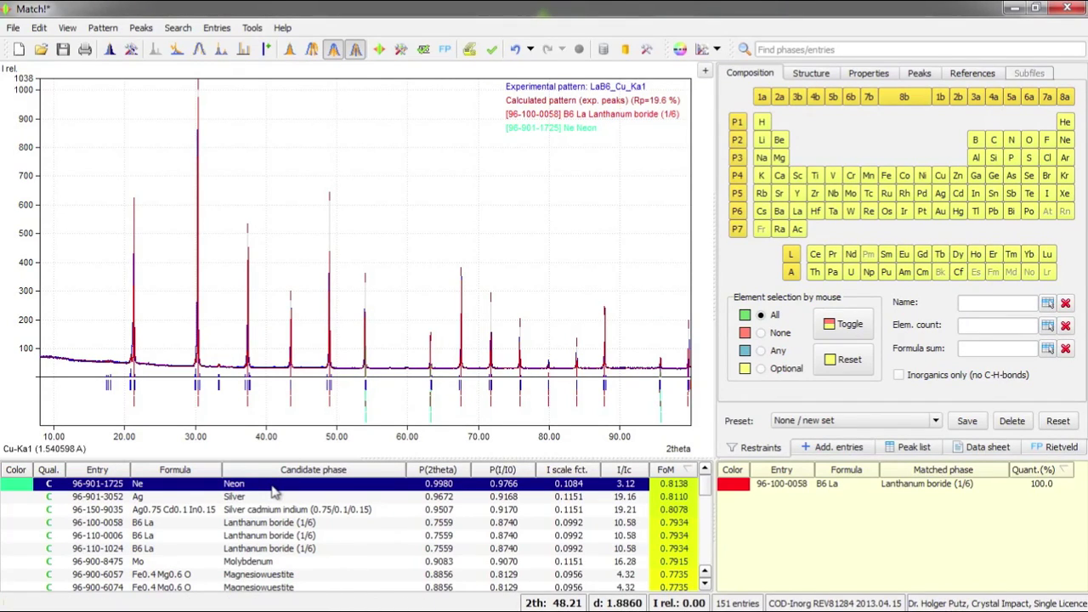
left_click(274, 491, "ctrl")
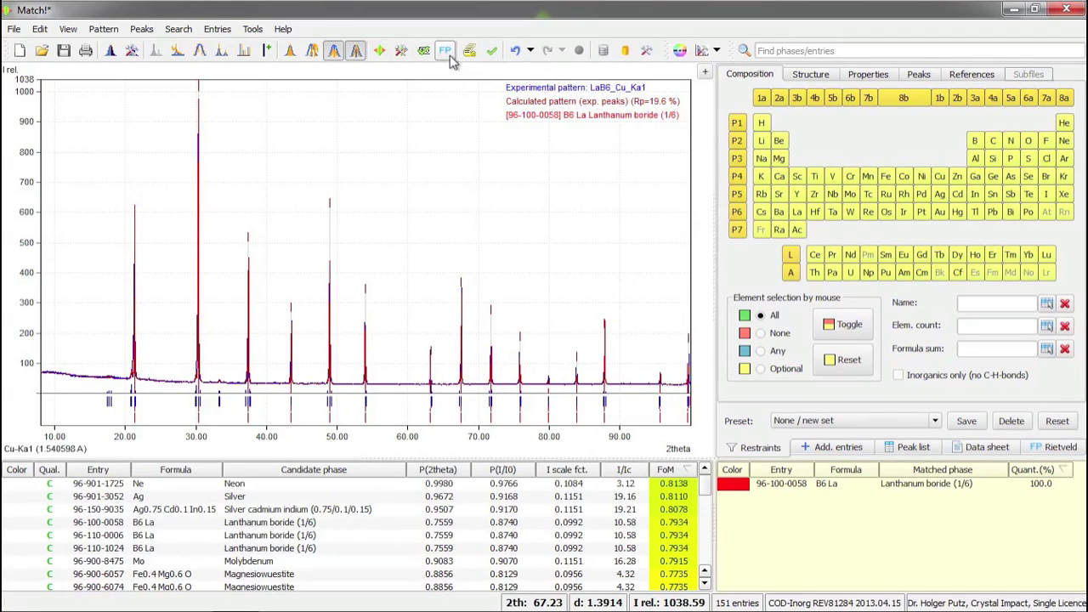
Run an automatic FullProf Rietveld refinement of LaB6 and glance at the element restraints
left_click(449, 56)
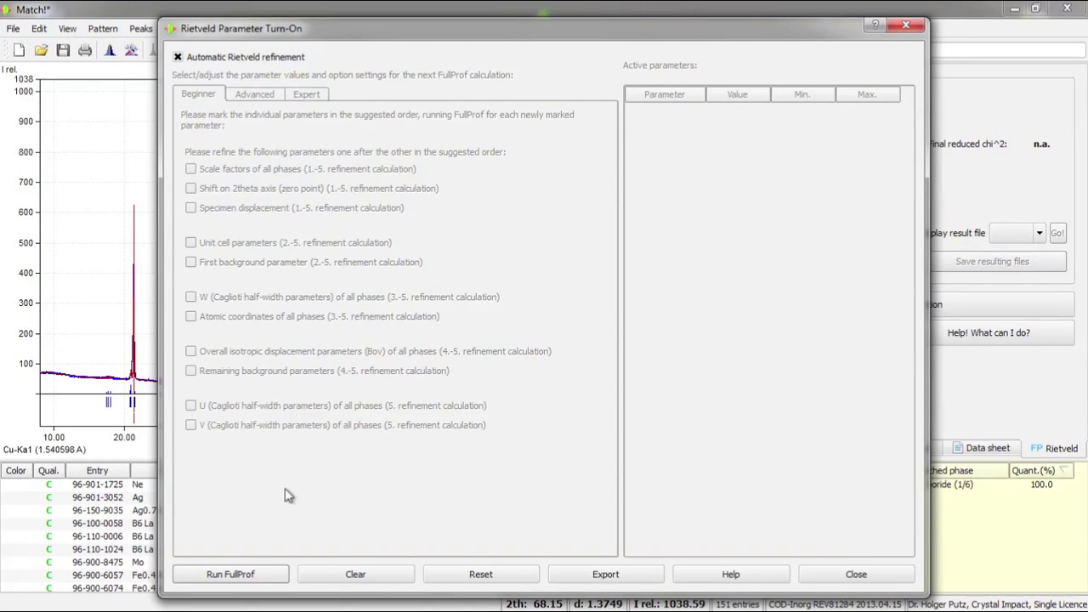
left_click(229, 577)
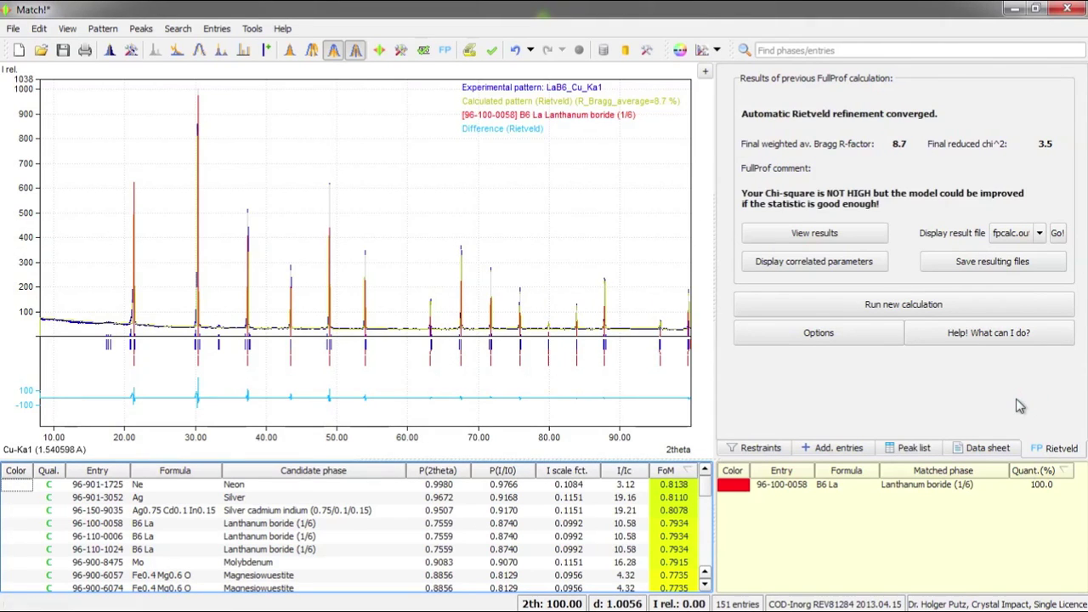
left_click(761, 448)
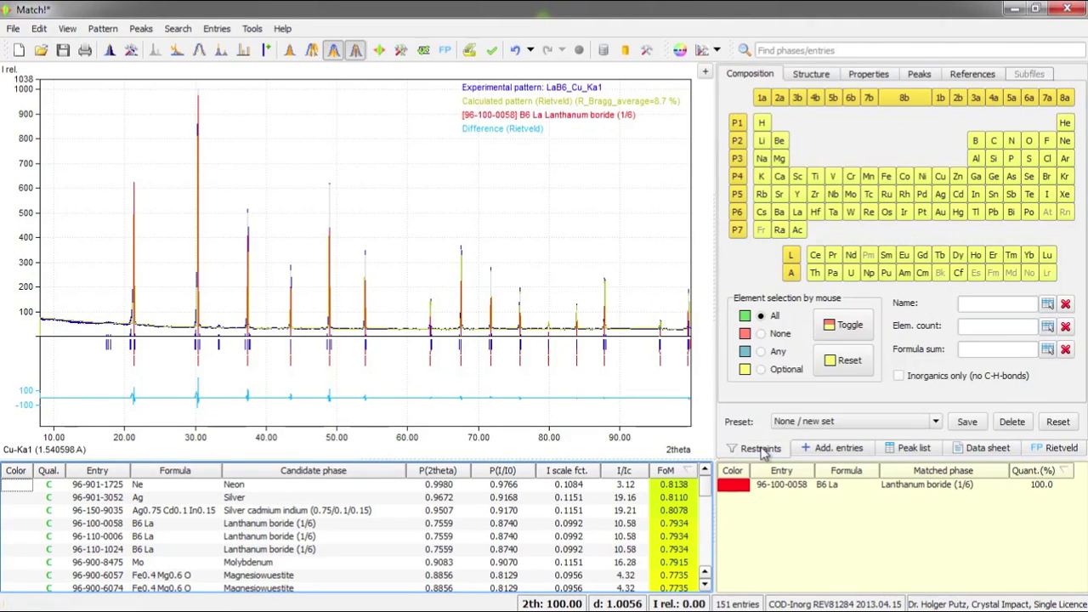
left_click(1054, 448)
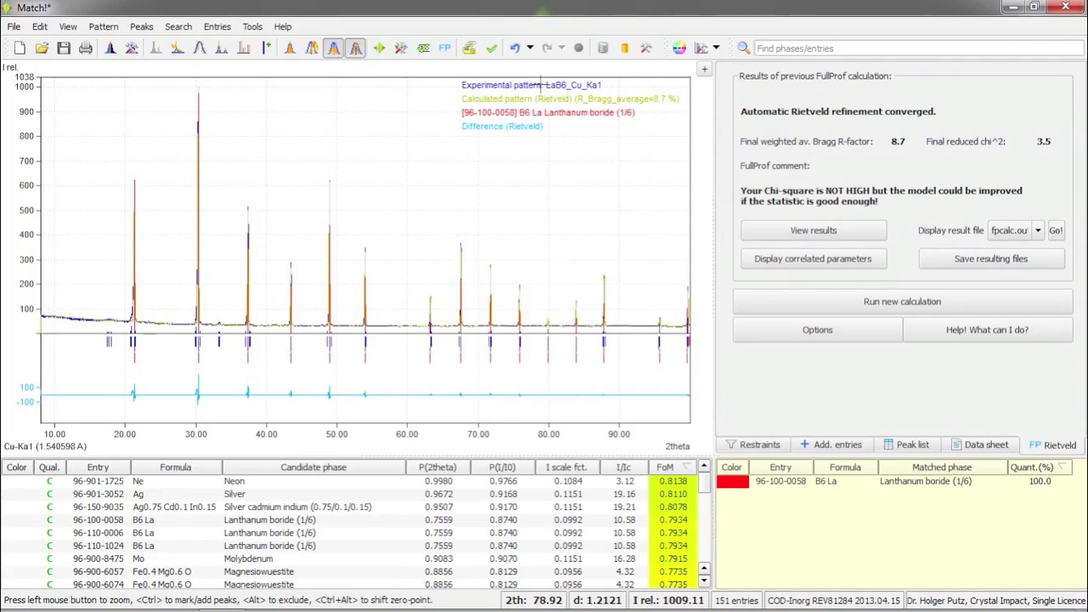
Return to the FP Rietveld results panel beside the LaB6 plot
left_click(186, 85)
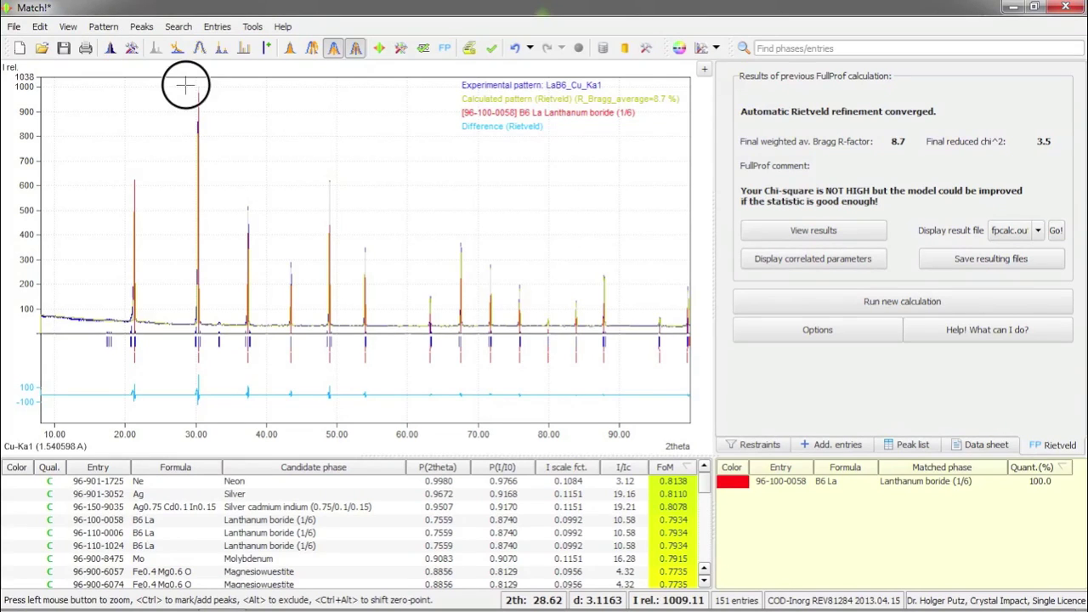
Zoom the diagram onto the main peak near 30° 2theta and start a new Rietveld calculation
left_click_drag(186, 86, 209, 342)
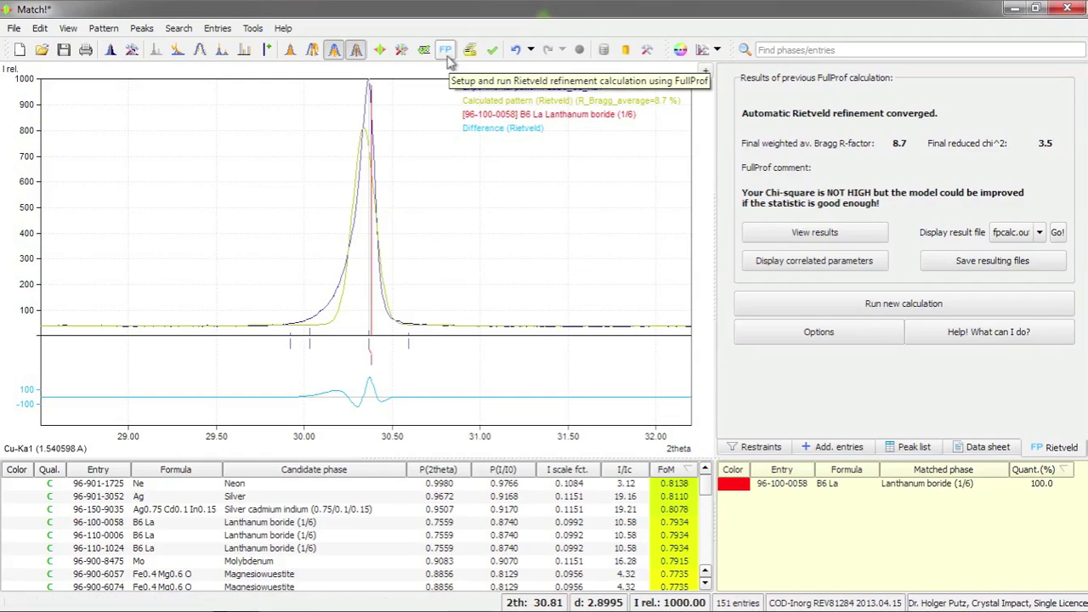
left_click(791, 307)
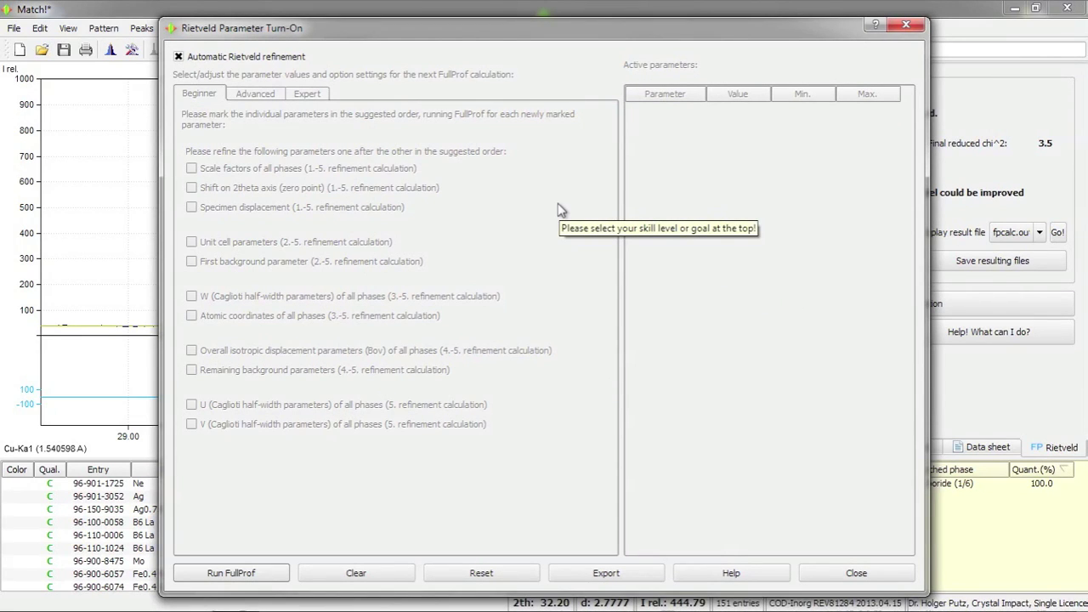
Disable automatic Rietveld refinement and view the Expert global parameters like Zero and Lambda
left_click(289, 63)
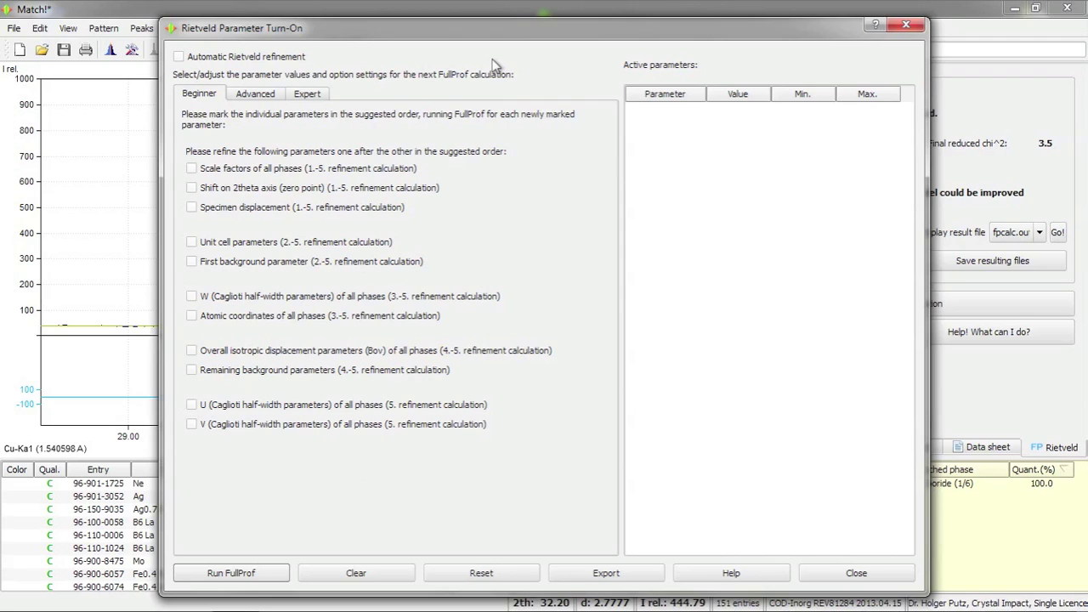
left_click(247, 94)
Browse the expert global list and the Advanced peak position, intensity and profile shape options
left_click(297, 95)
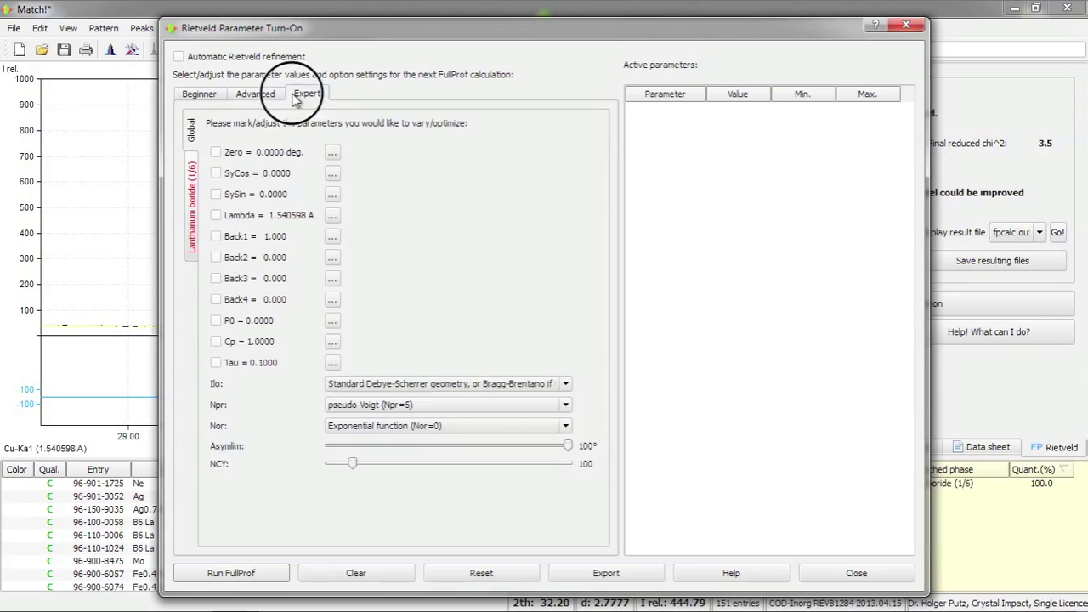
left_click(214, 97)
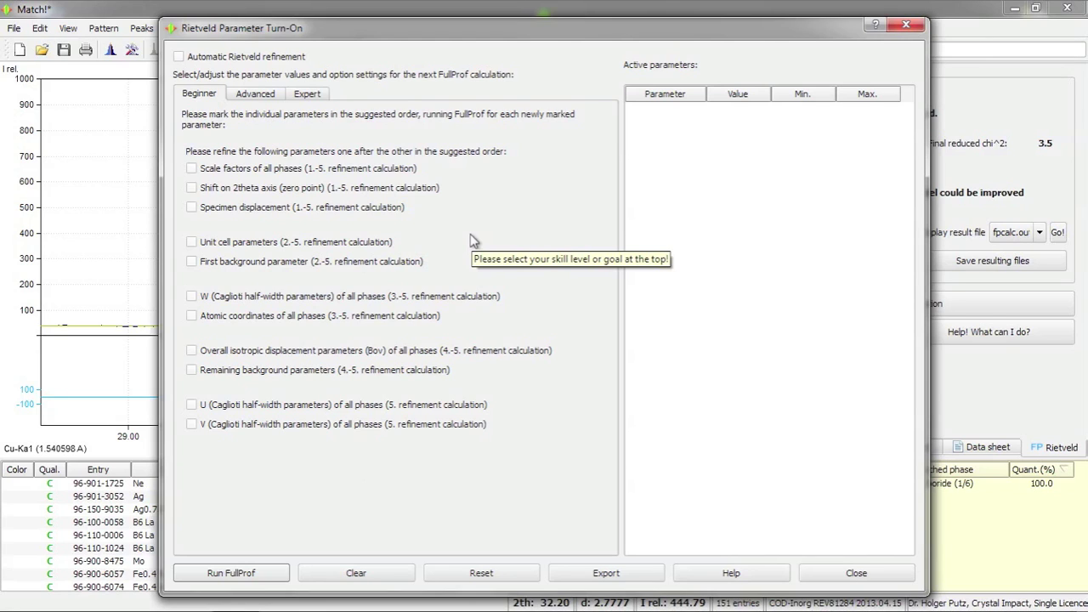
left_click(274, 99)
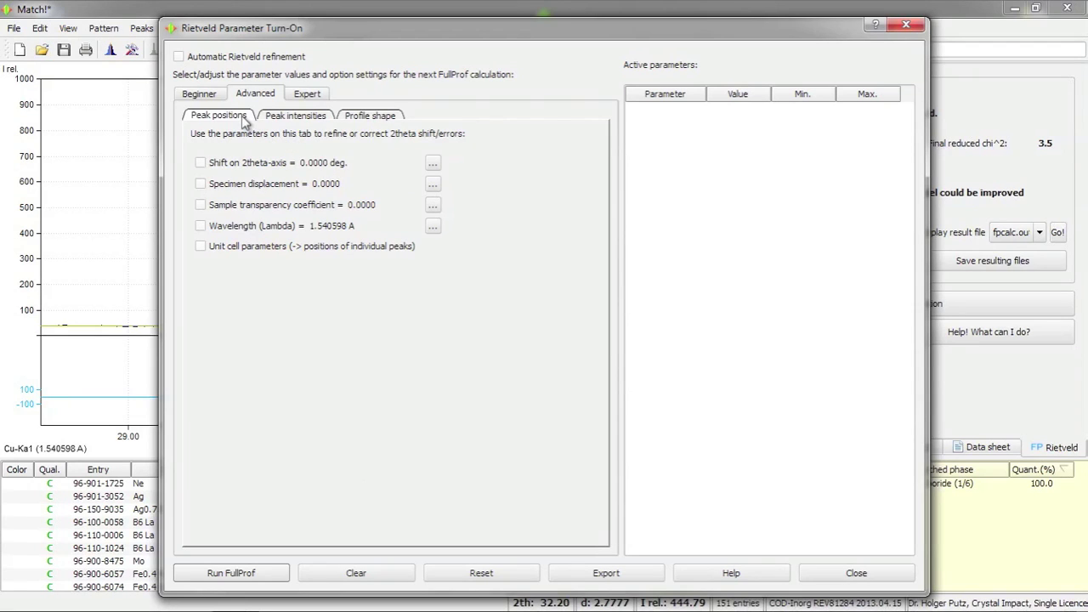
left_click(293, 116)
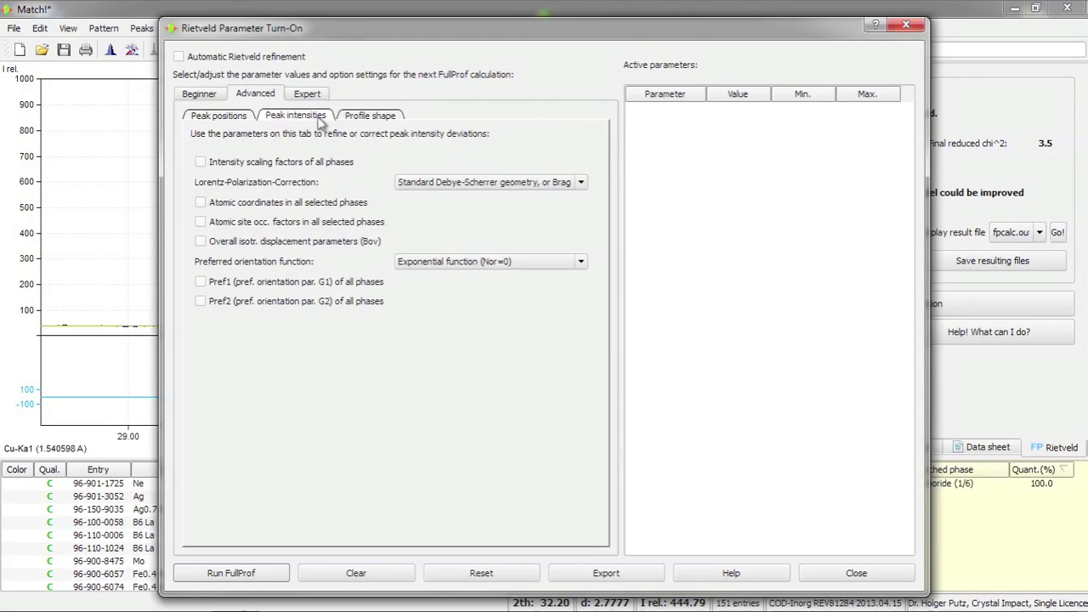
left_click(360, 116)
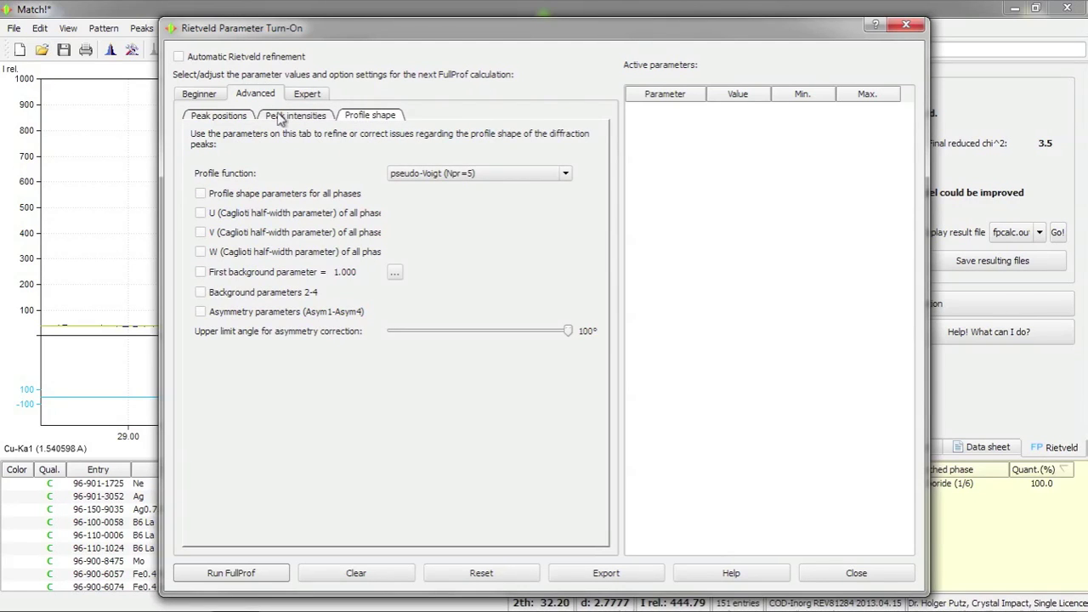
left_click(250, 119)
left_click(298, 101)
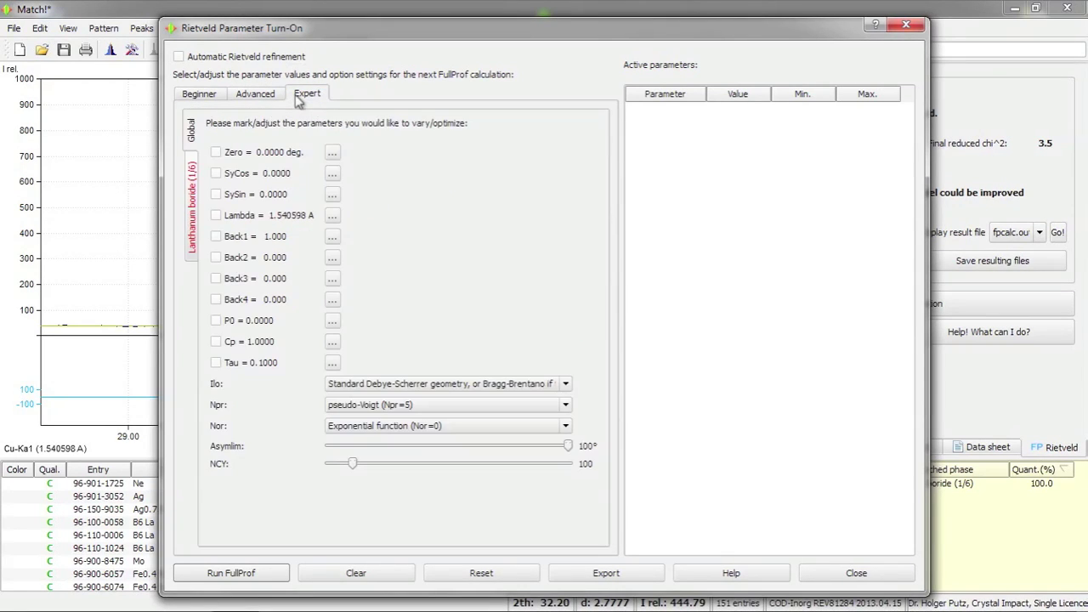
Inspect the lanthanum boride phase's profile, stress/strain/size and crystal structure parameters
left_click(195, 175)
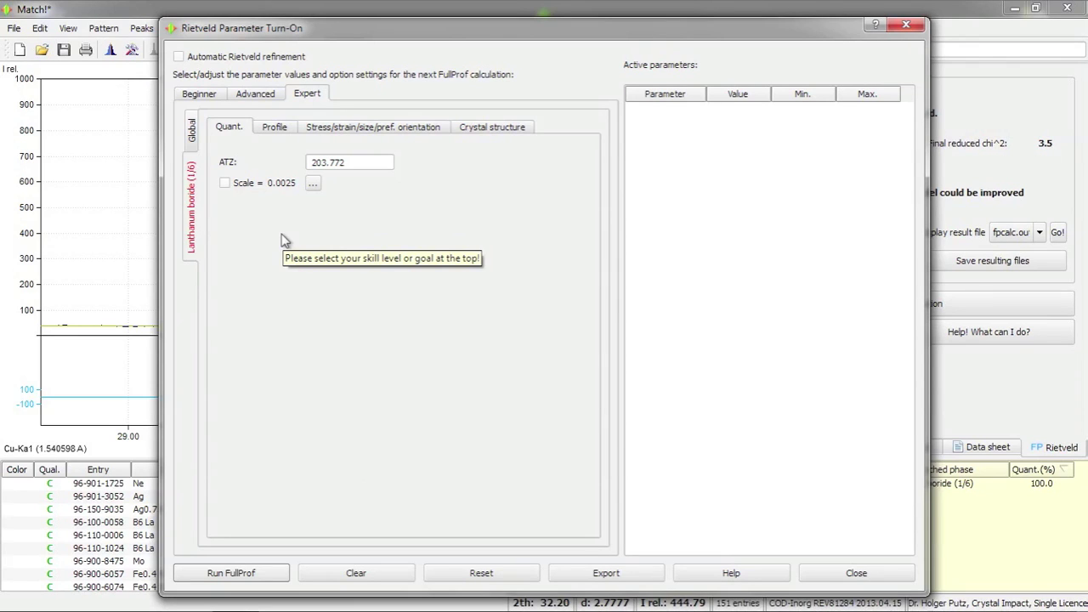
left_click(276, 136)
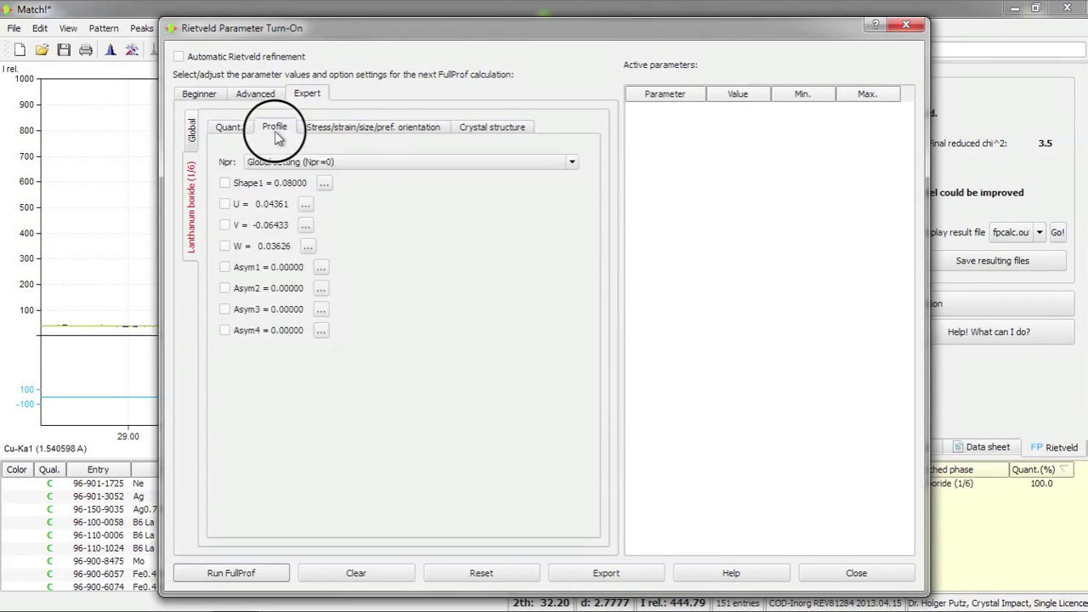
left_click(355, 135)
left_click(473, 134)
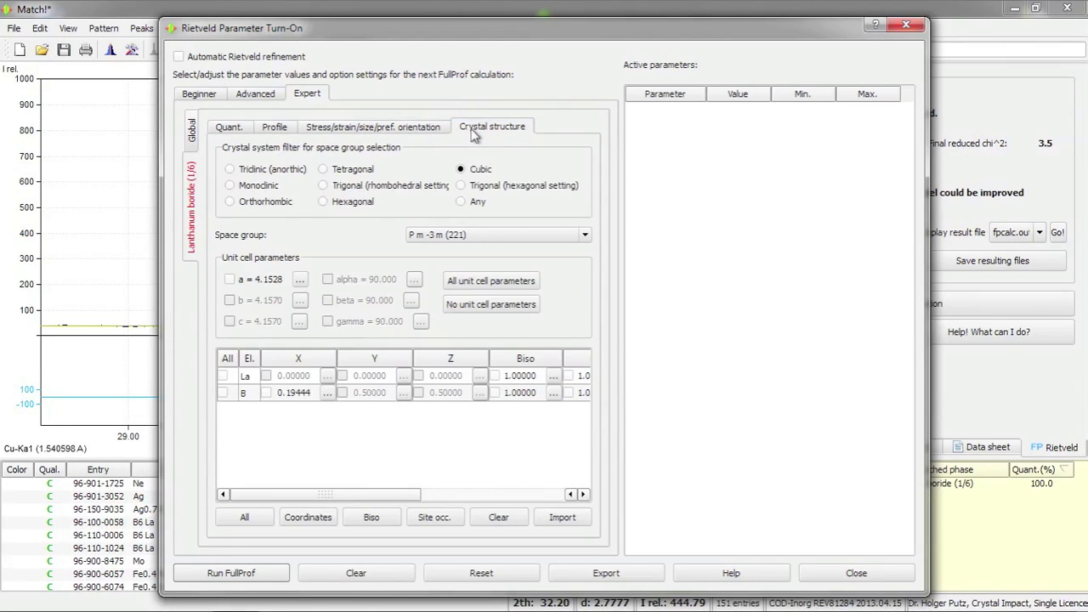
left_click(267, 98)
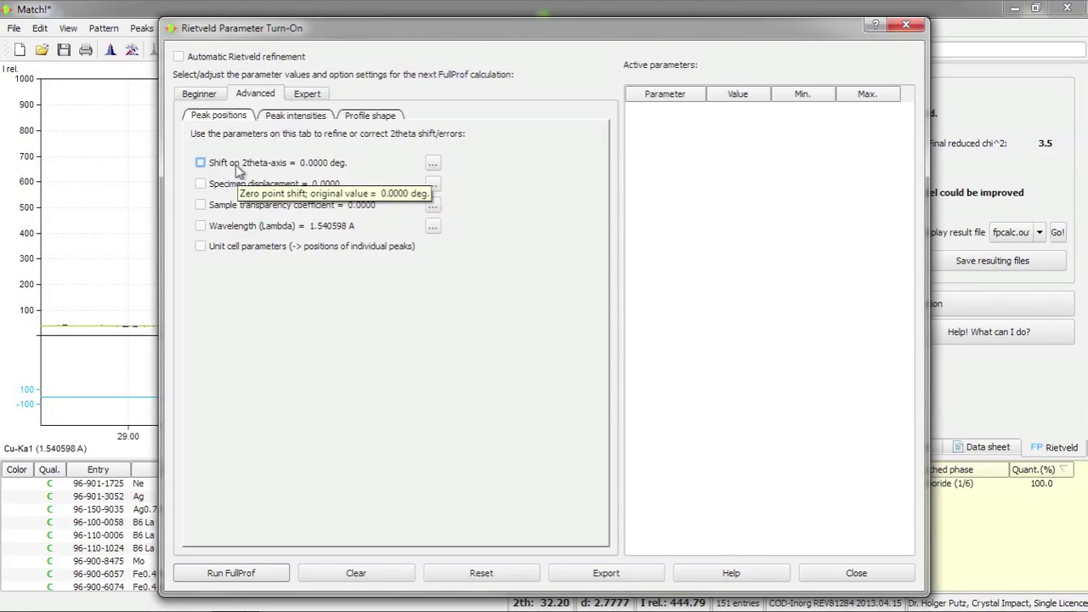
Tick Shift on 2theta-axis and Specimen displacement, adding Zero_pat1 and SyCos_pat1 as active parameters
left_click(239, 171)
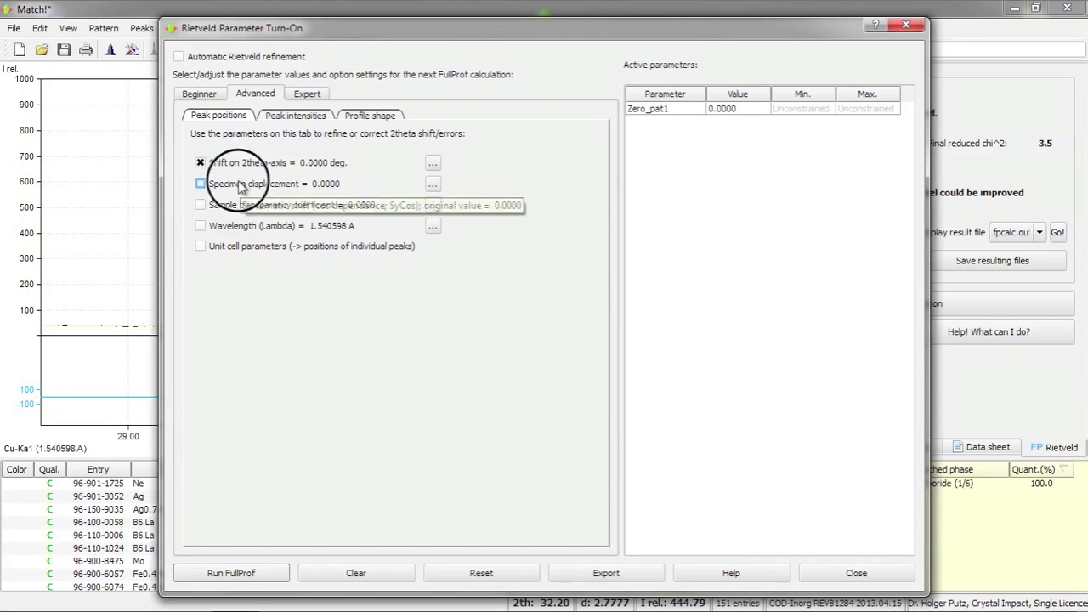
left_click(240, 187)
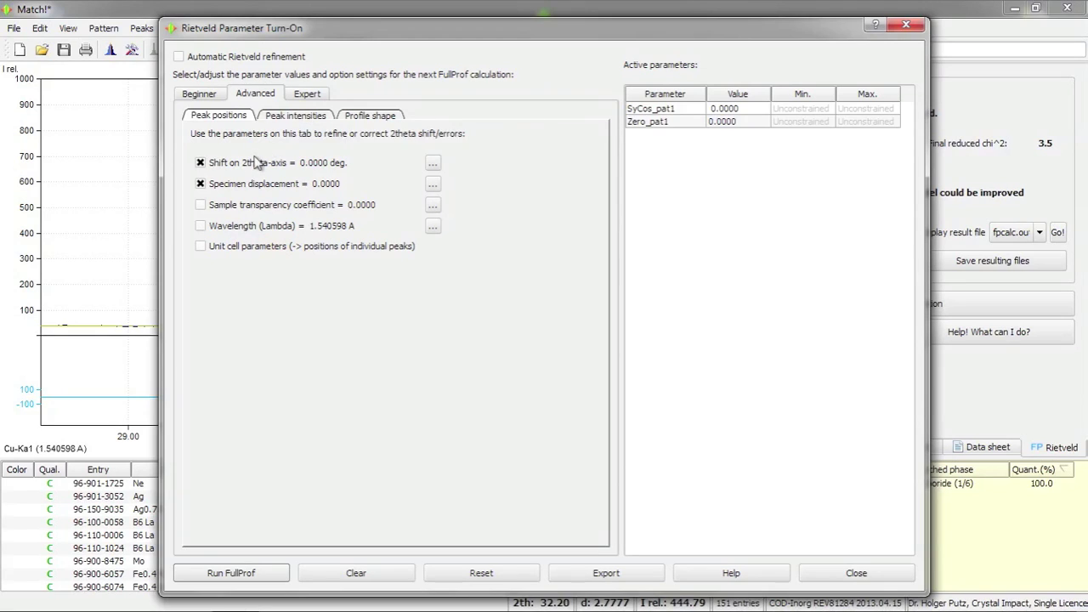
Refine the intensity scaling factors of all phases and view the pseudo-Voigt profile function choices
left_click(288, 116)
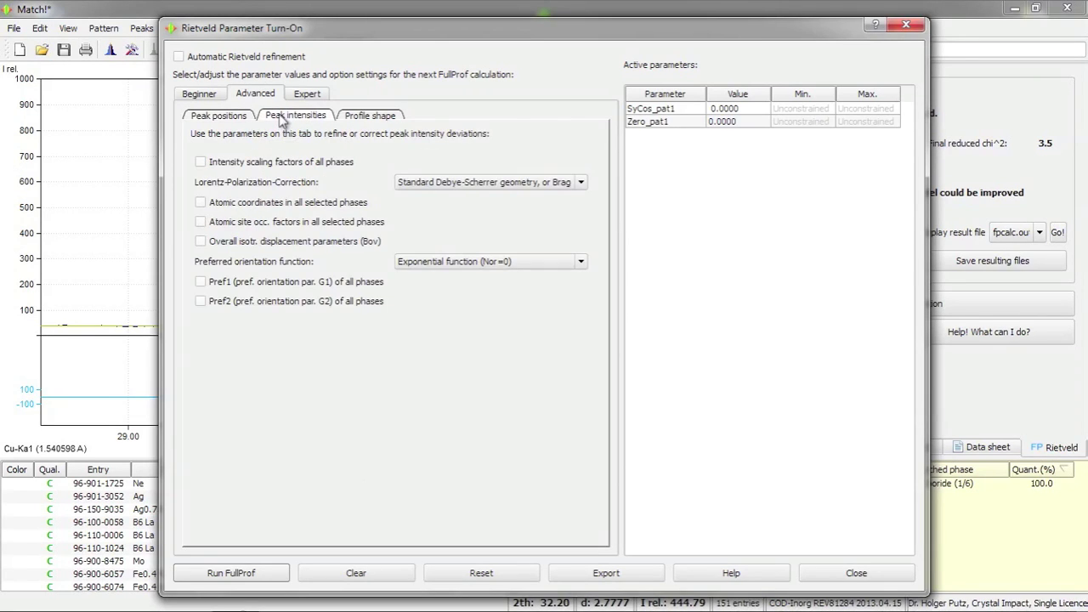
left_click(280, 162)
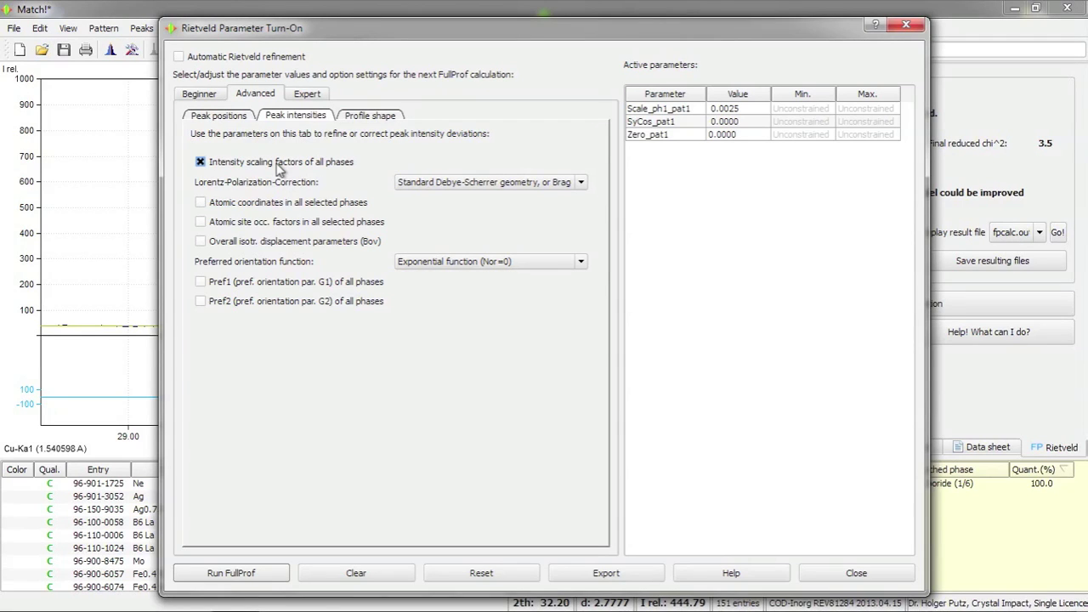
left_click(384, 117)
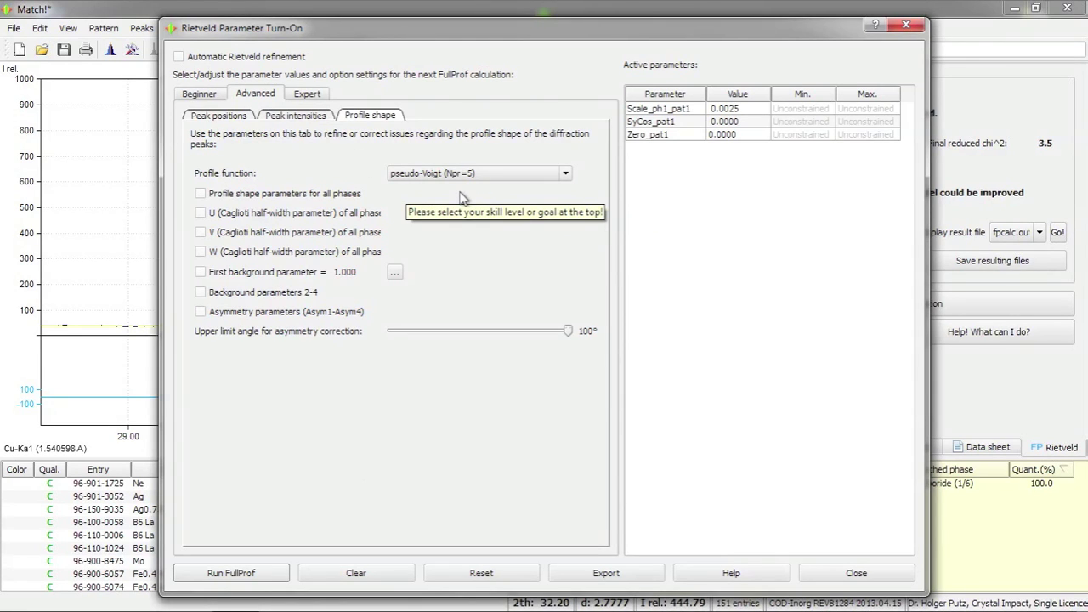
left_click(567, 176)
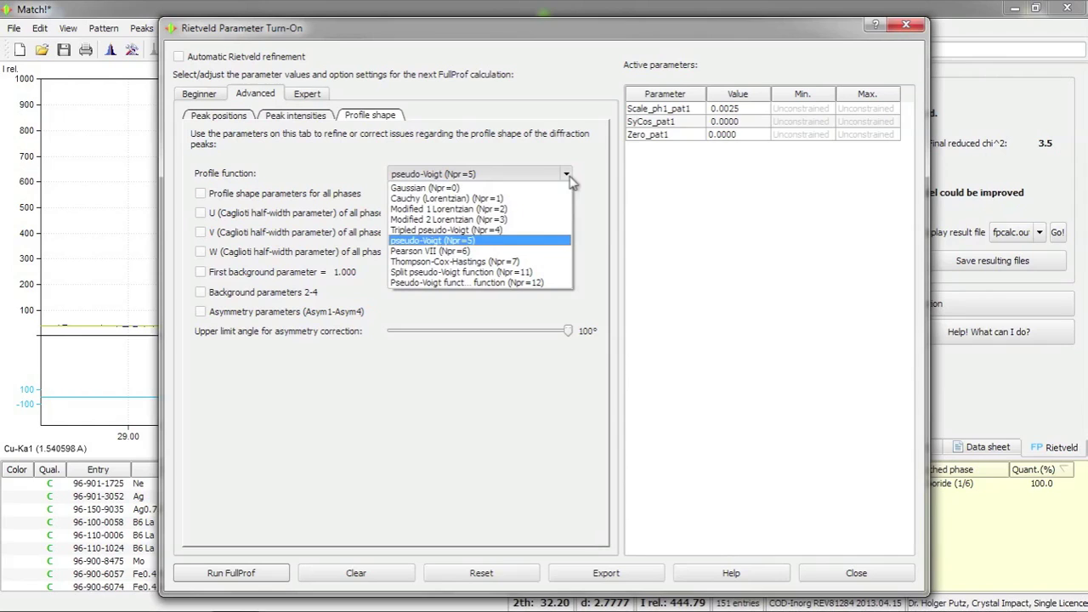
Switch to the split pseudo-Voigt profile and refine the Caglioti U, V and W parameters
left_click(543, 272)
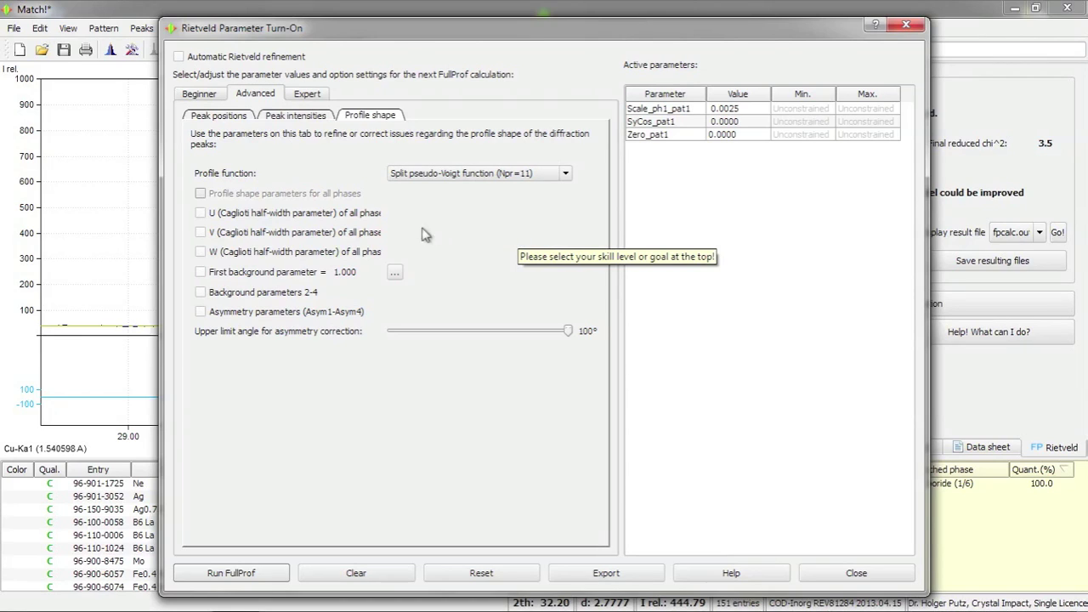
left_click(217, 217)
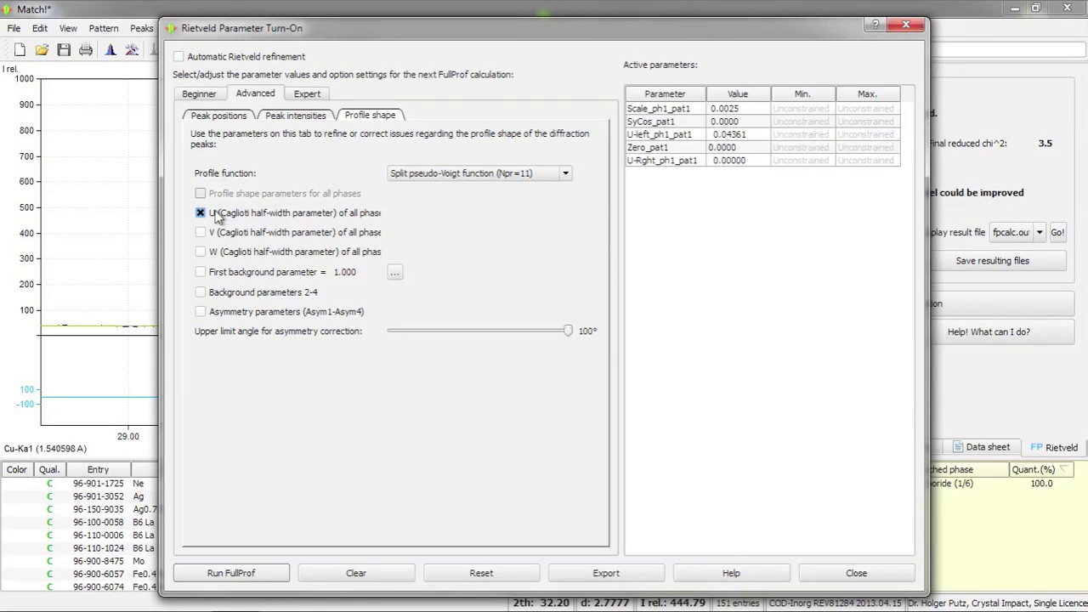
left_click(218, 235)
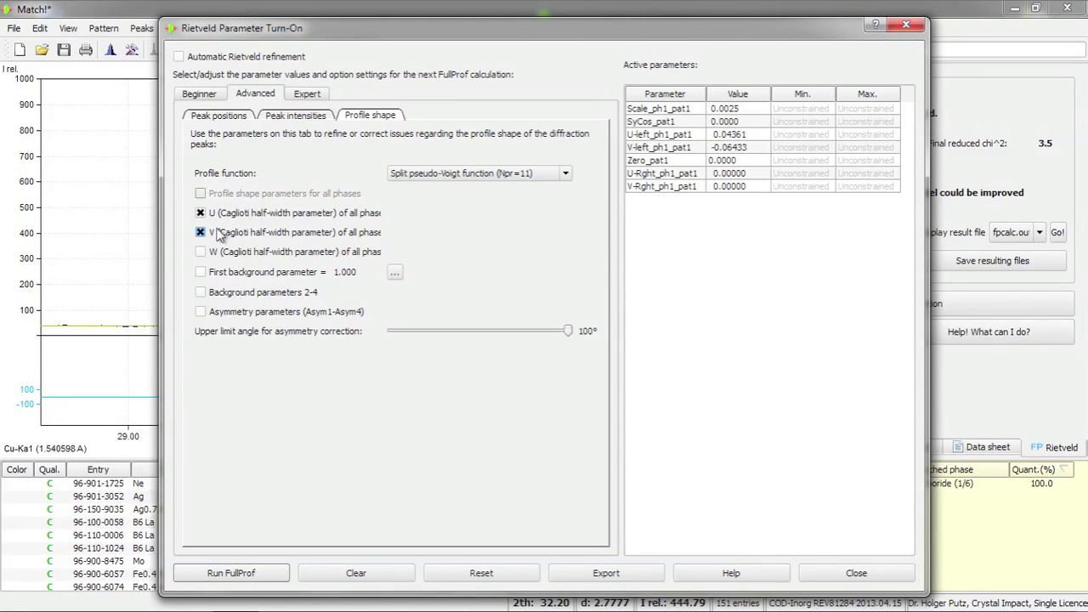
left_click(223, 259)
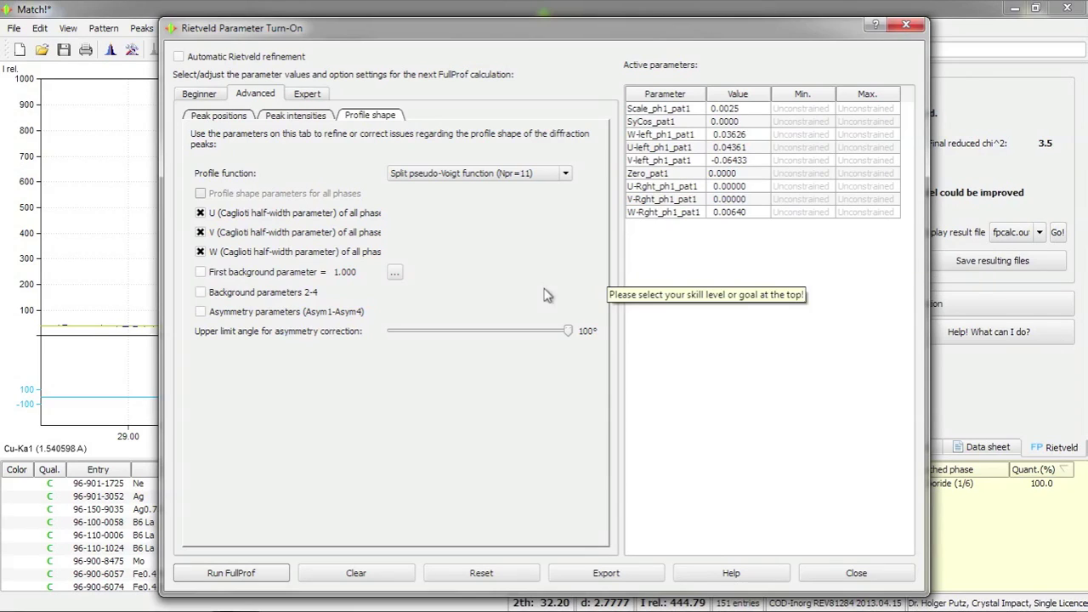
Also refine asymmetry Asym1–Asym4 and background parameters 1–4, then run FullProf
left_click(269, 312)
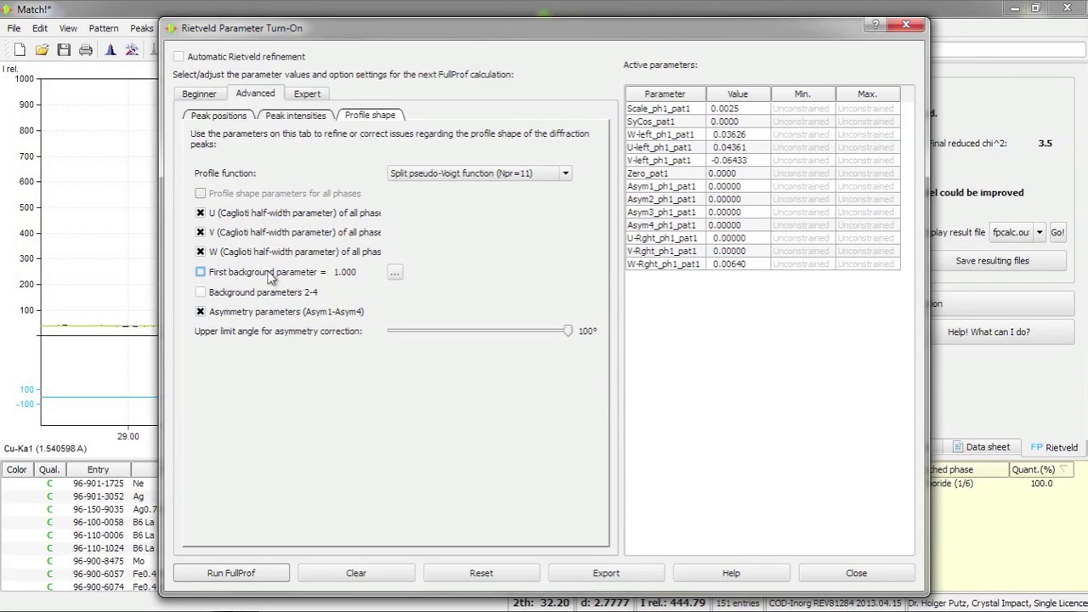
left_click(269, 278)
left_click(264, 295)
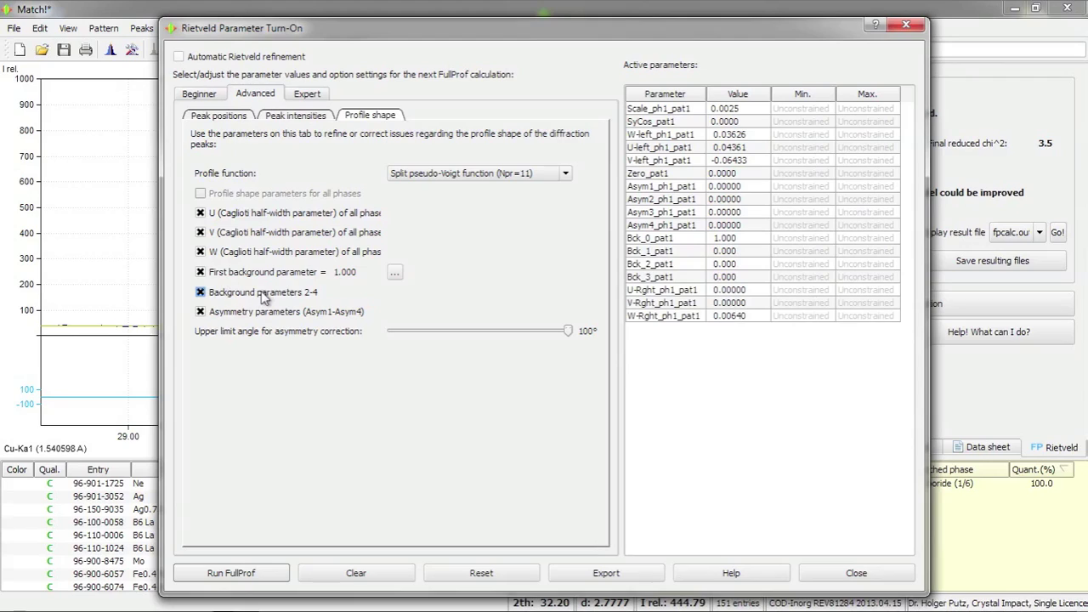
left_click(238, 572)
Rerun FullProf and acknowledge the non-convergence warning, leaving the Asym1 singular-matrix error
left_click(246, 573)
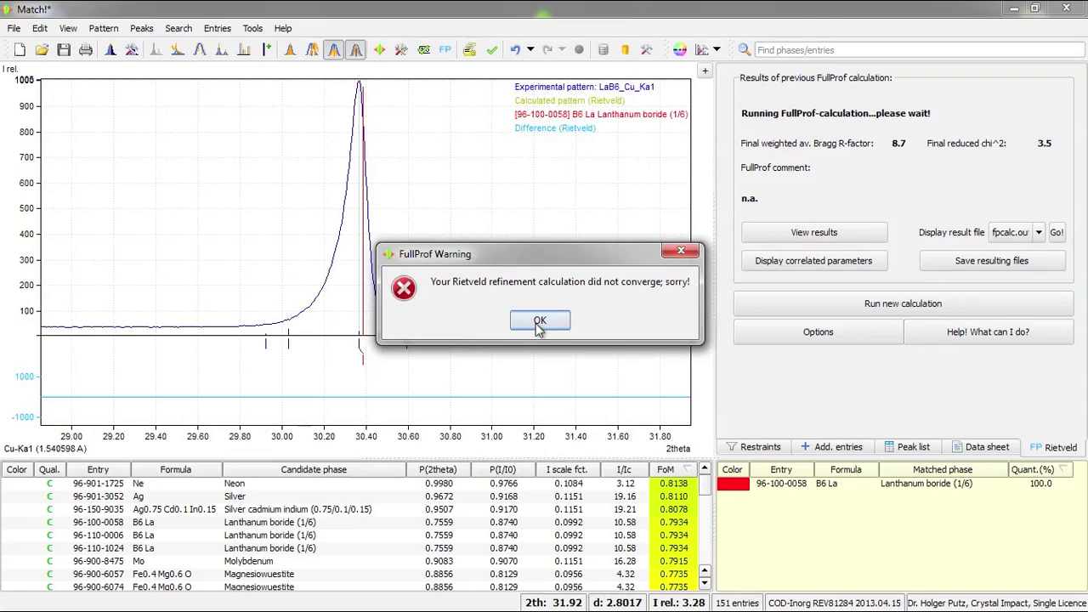
left_click(538, 324)
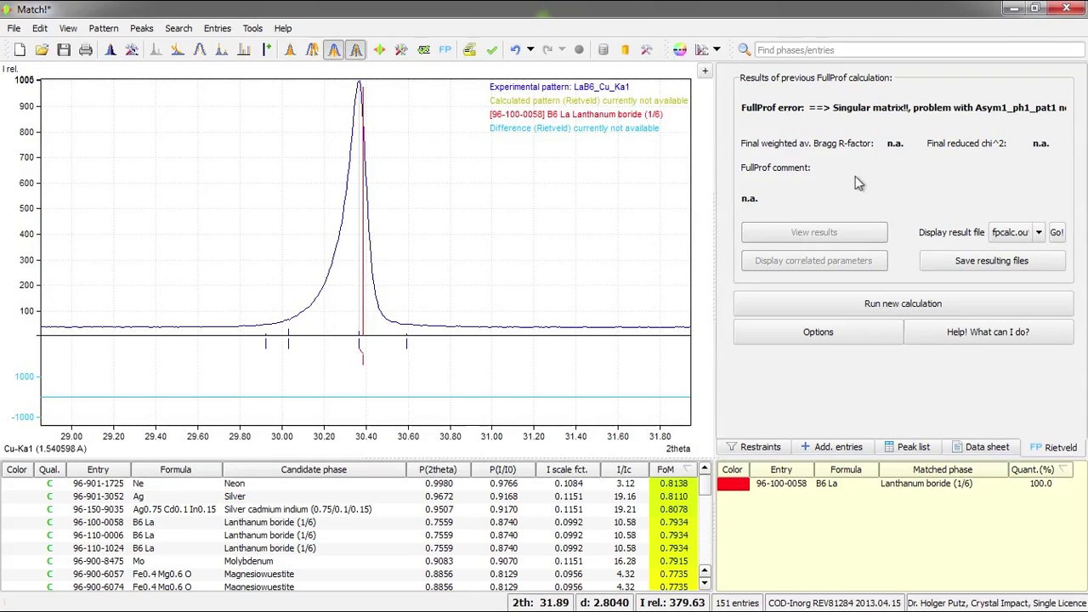
Stop refining specimen displacement under Peak positions and rerun FullProf to R-factor 3.9, chi² 1.3
left_click(833, 303)
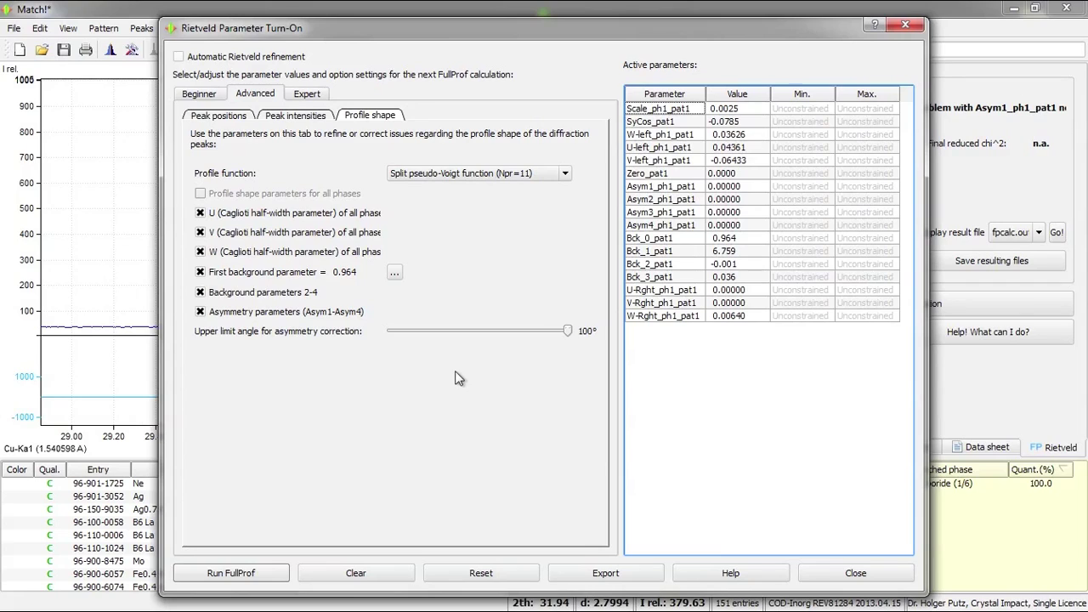
left_click(239, 120)
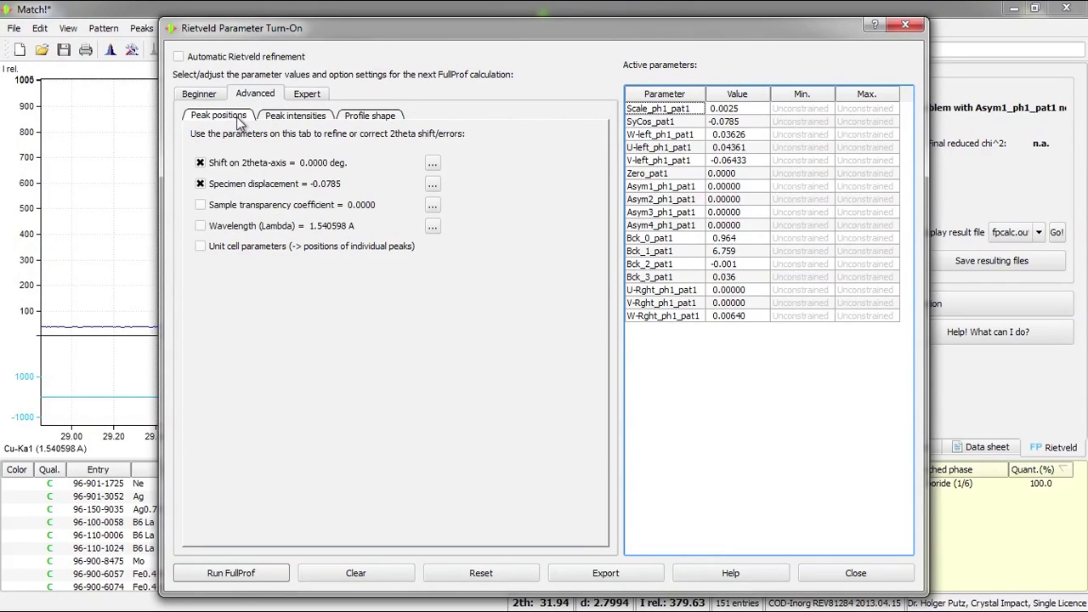
left_click(238, 192)
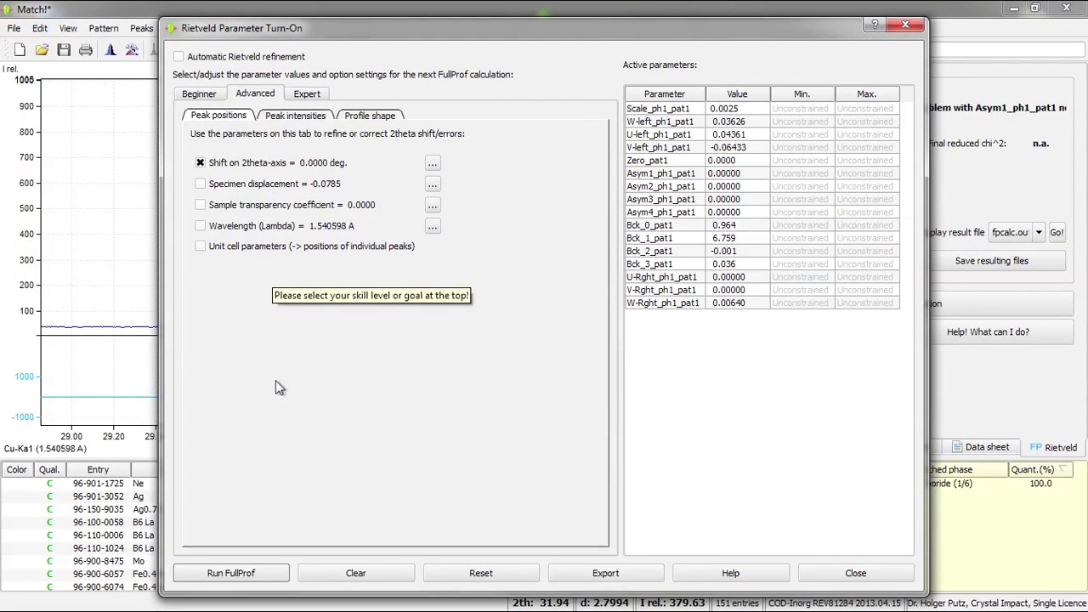
left_click(236, 575)
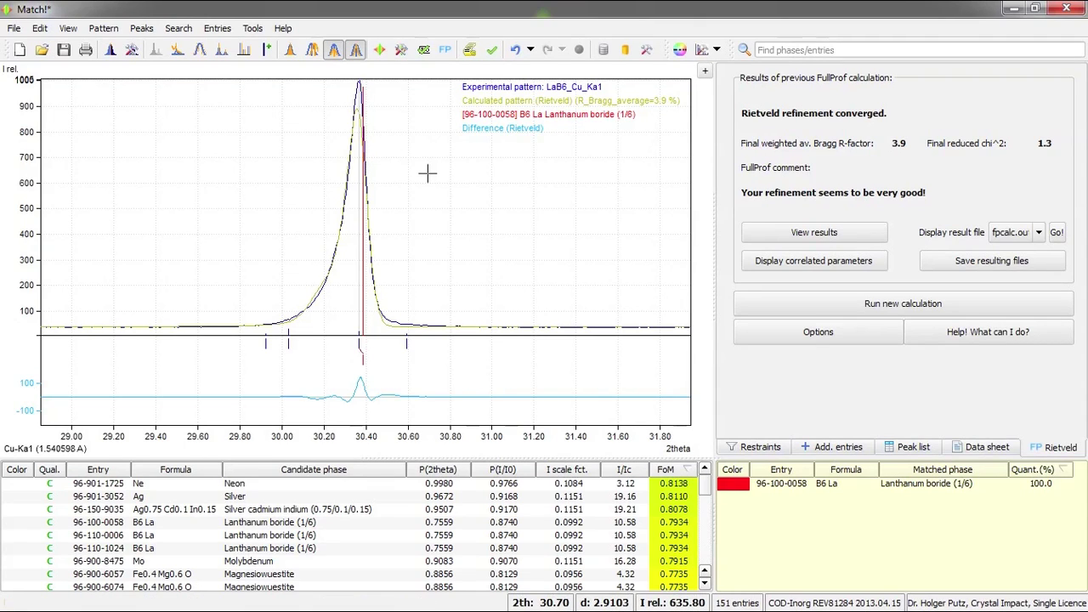
Zoom the diffraction plot out to the full 10–95° 2theta range
right_click(275, 204)
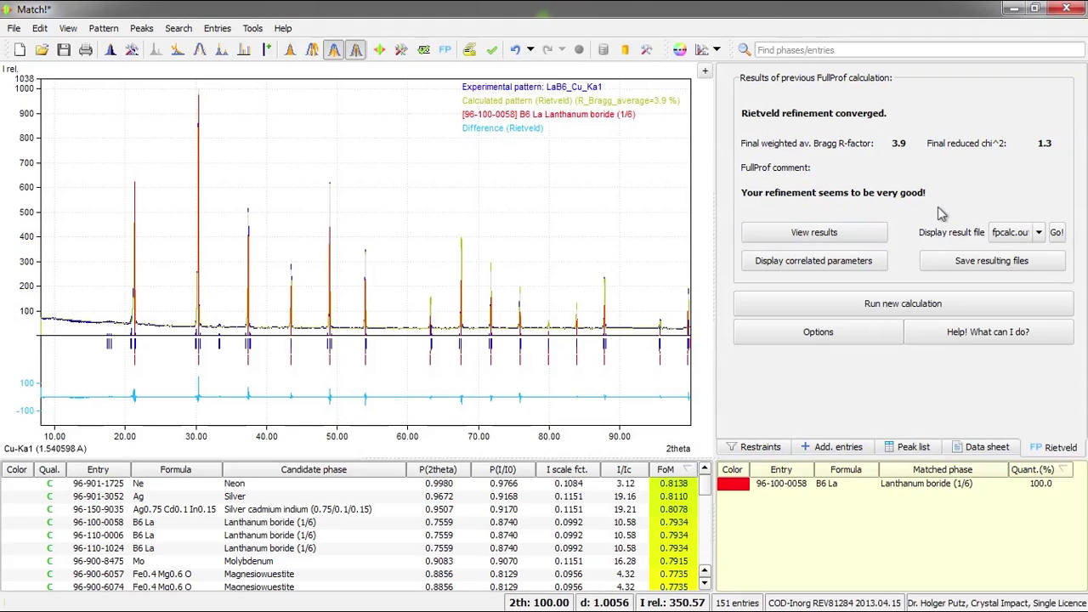
left_click(814, 237)
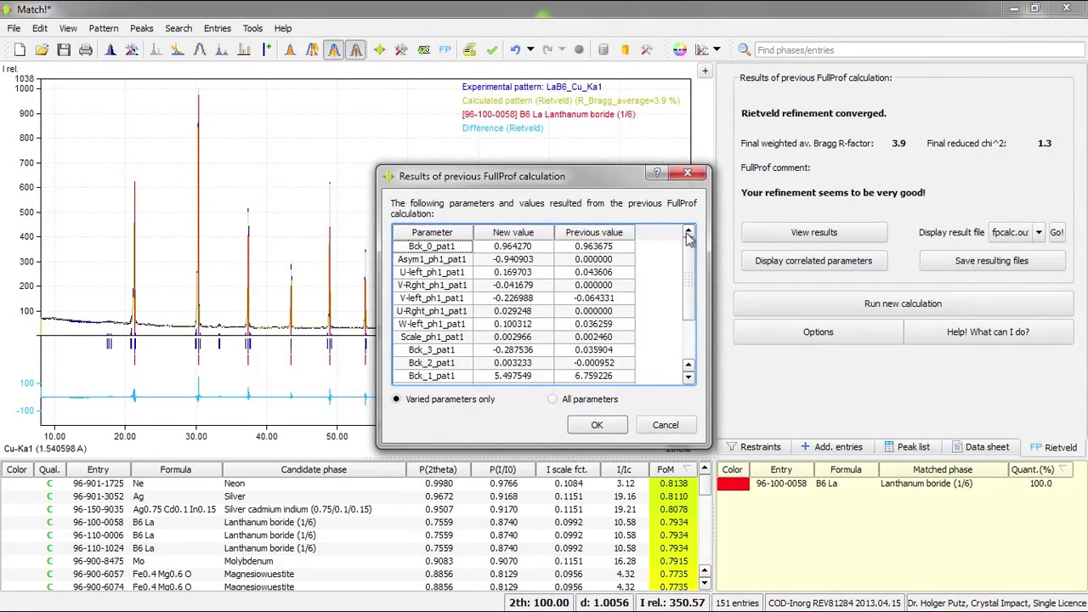
left_click(460, 240)
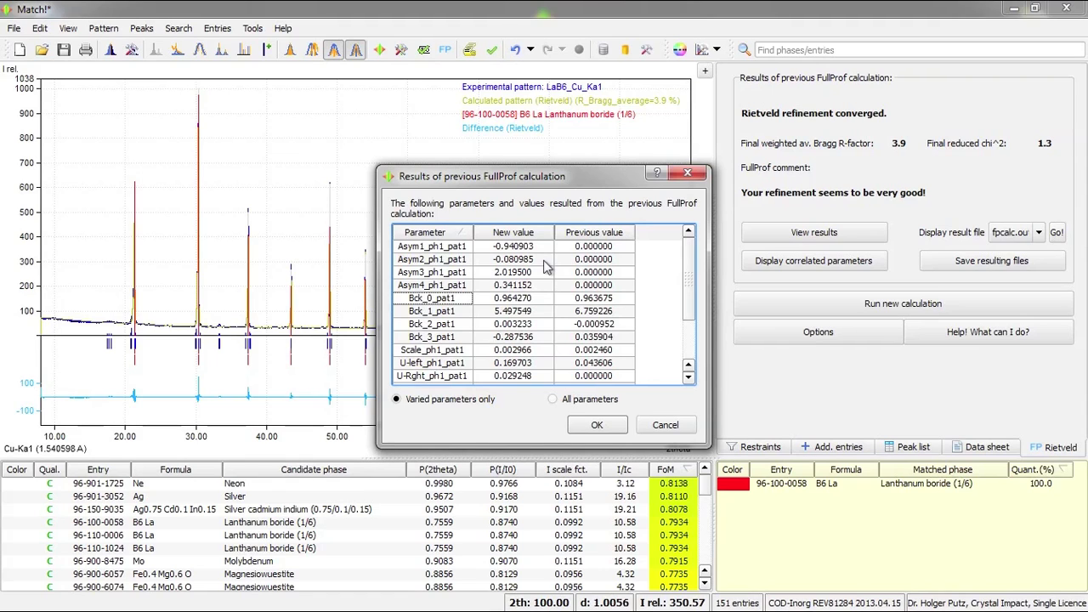
left_click(599, 425)
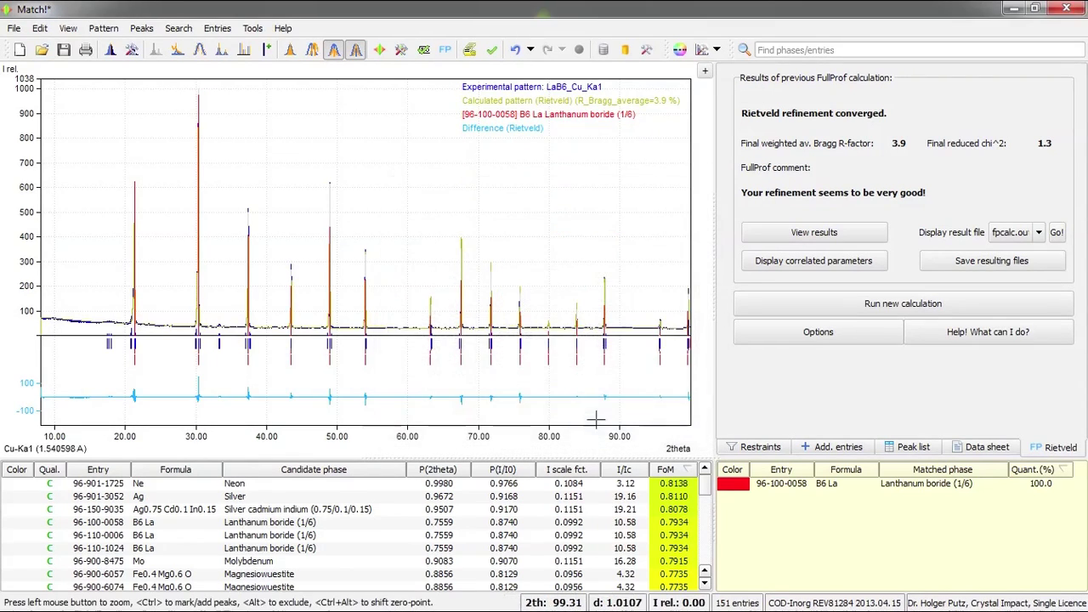
Display and scroll through the fpcalc.out result listing, then close it
left_click(1055, 233)
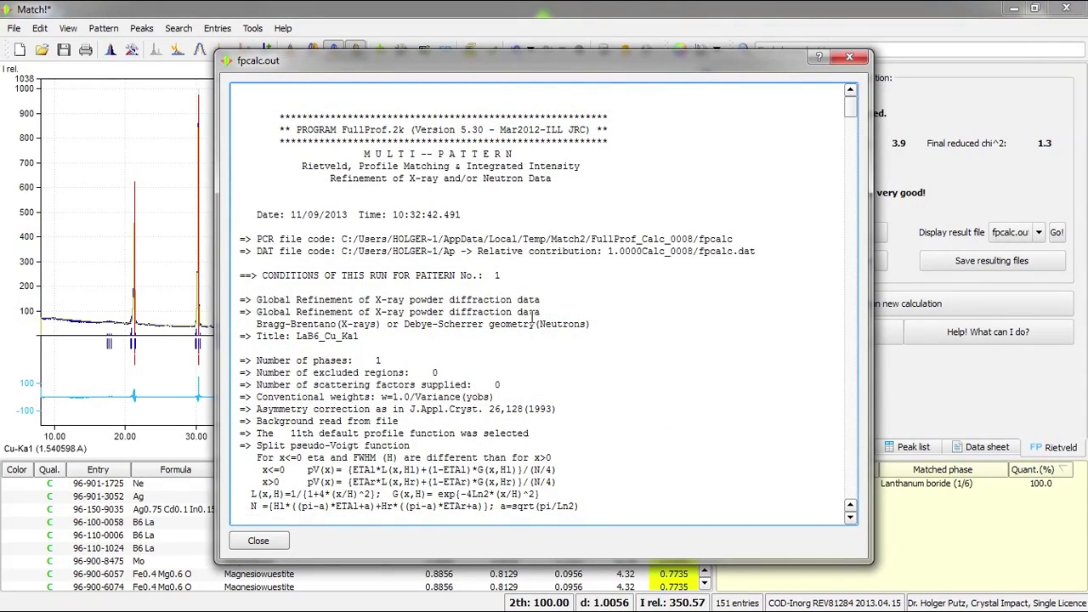
scroll(529, 336, "down", 15)
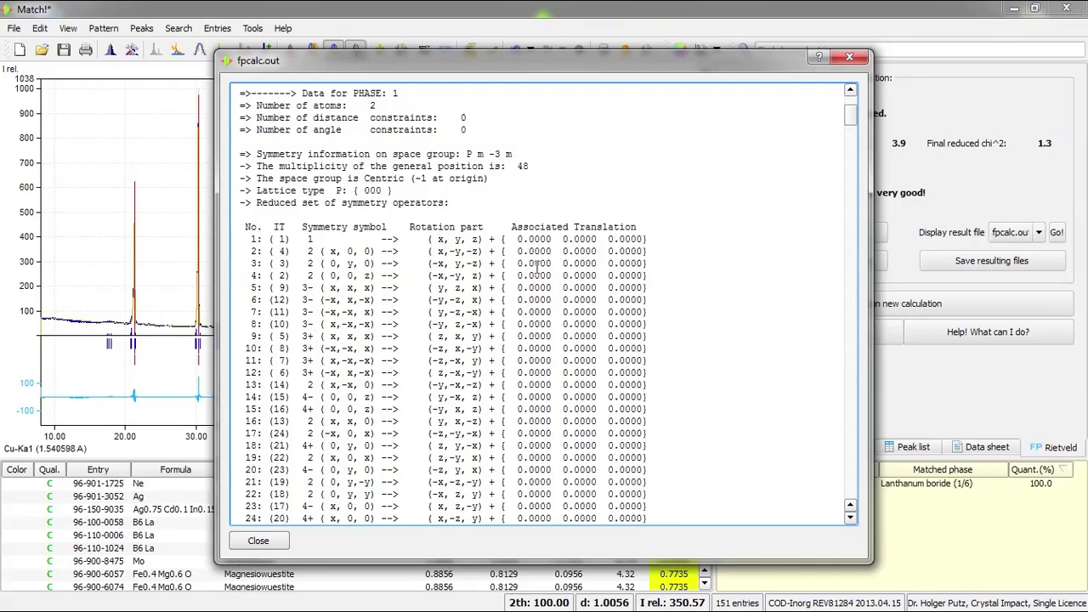
scroll(532, 316, "down", 20)
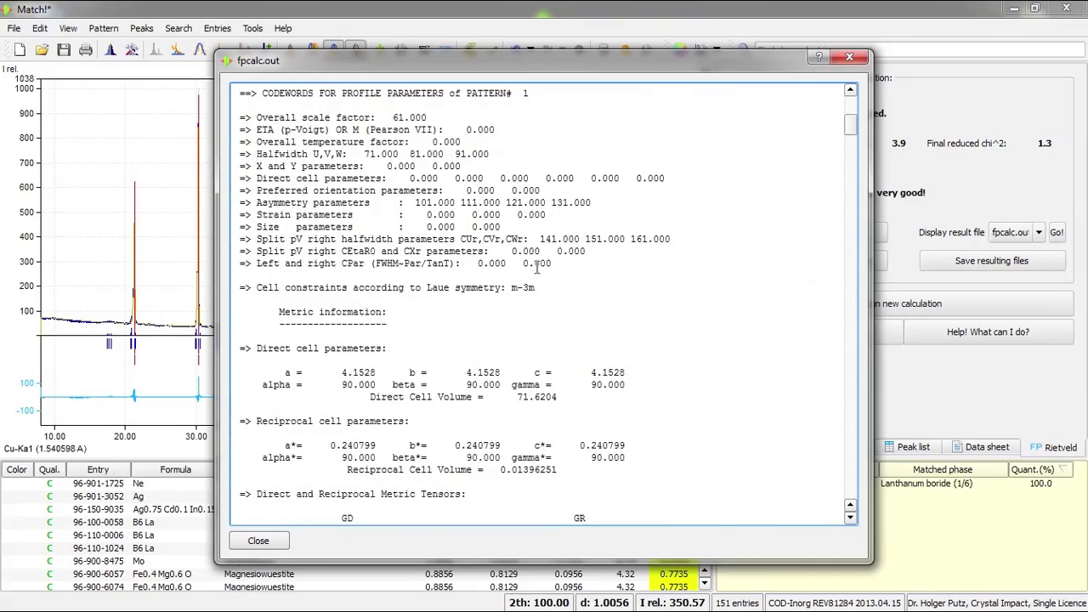
scroll(536, 268, "down", 20)
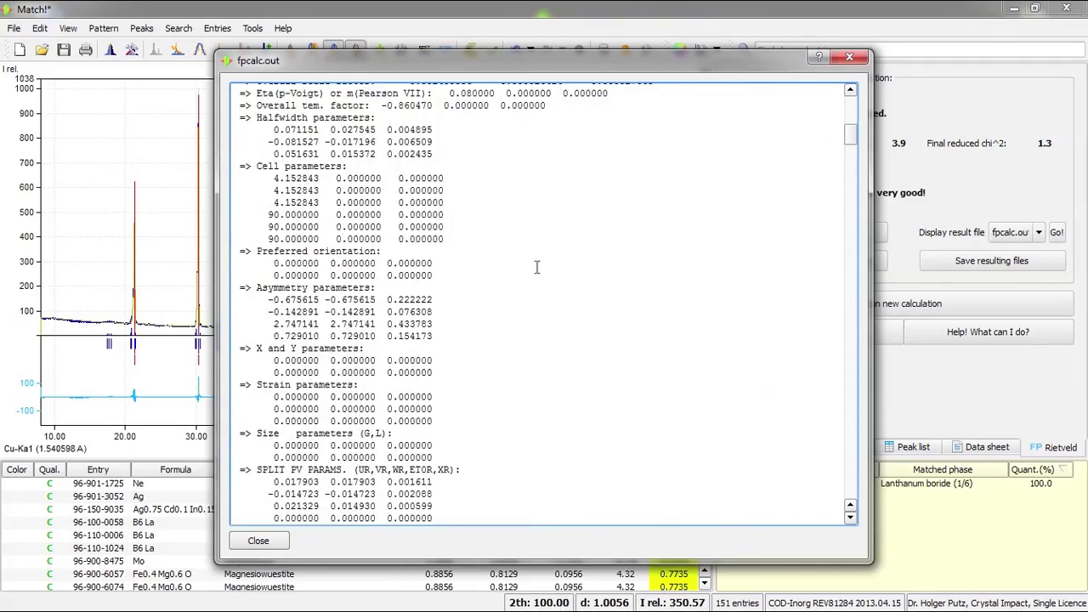
scroll(536, 268, "down", 12)
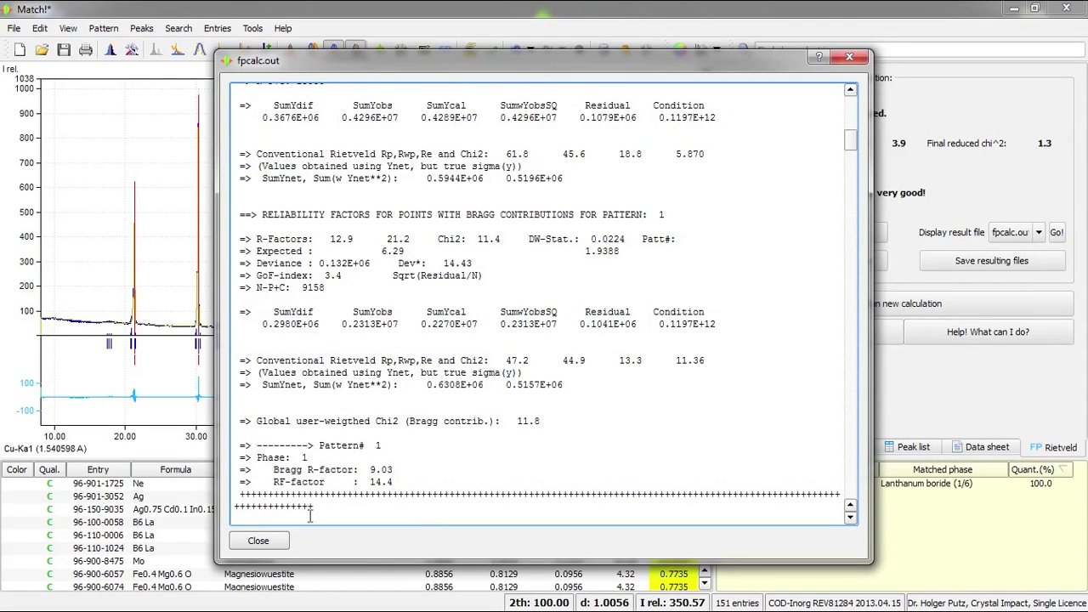
left_click(259, 542)
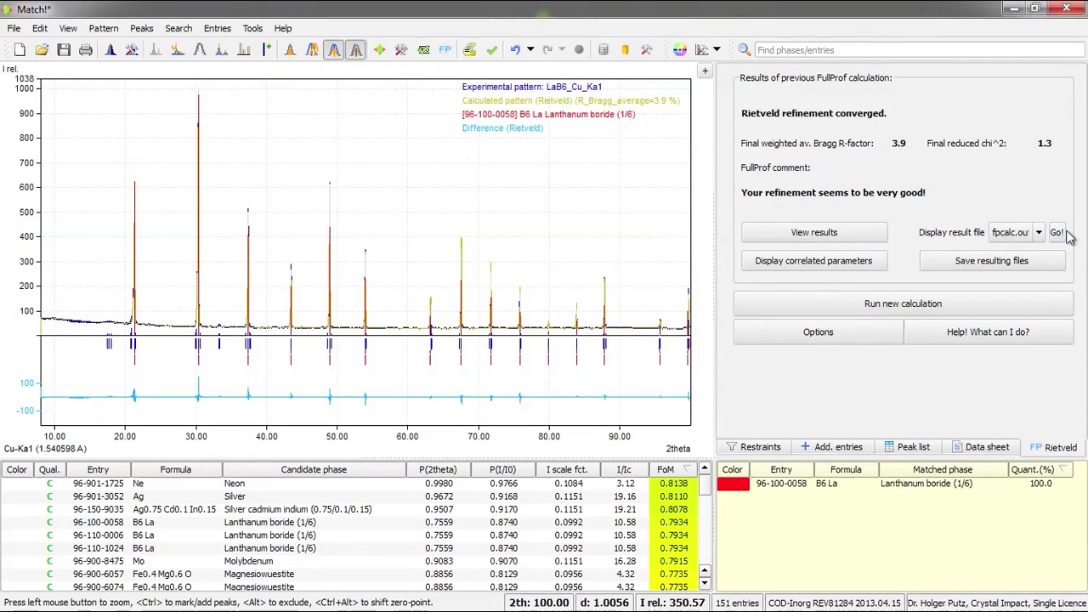
View the fpcalc.pcr control file from the result file list, then close it
left_click(1039, 234)
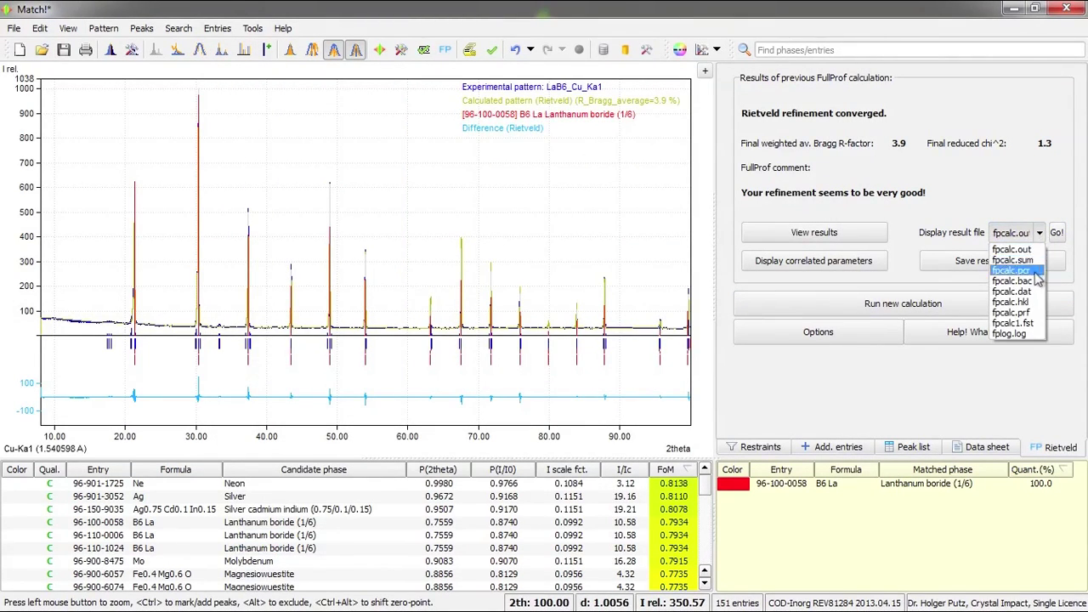
left_click(1034, 272)
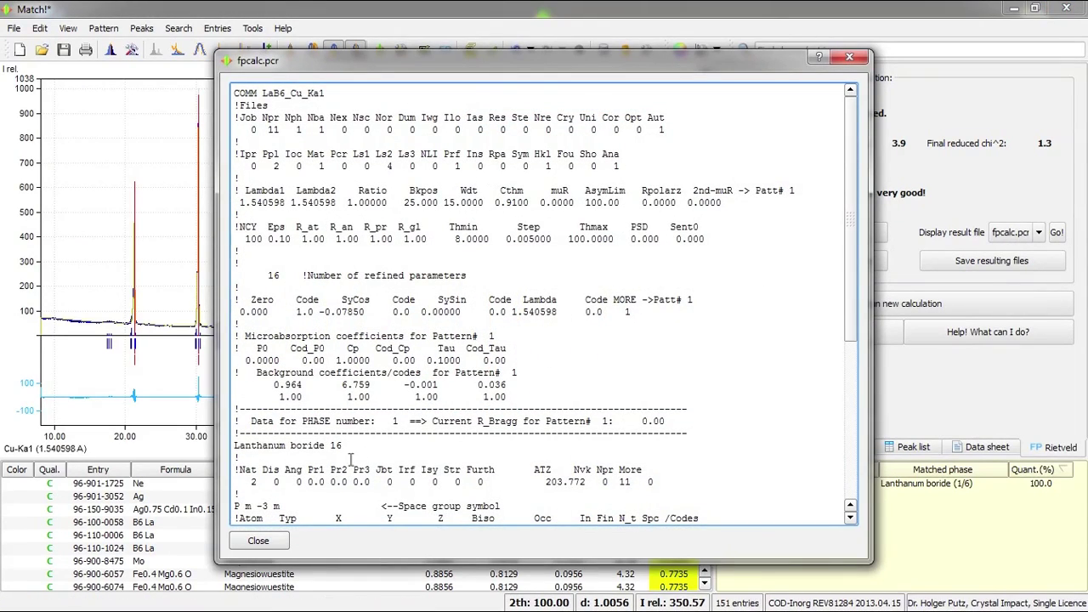
left_click(259, 540)
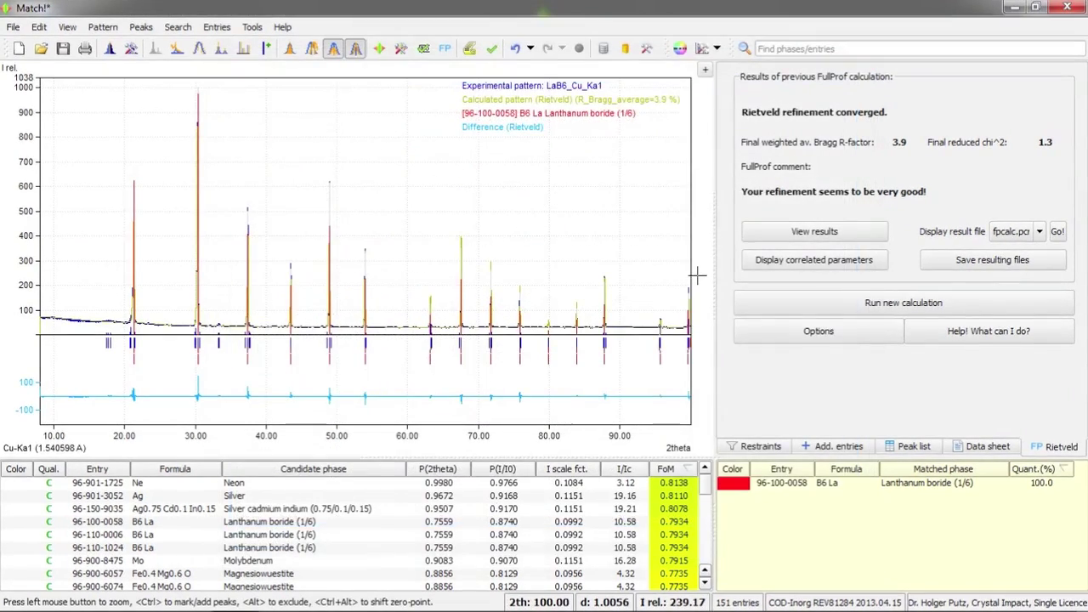
left_click(847, 269)
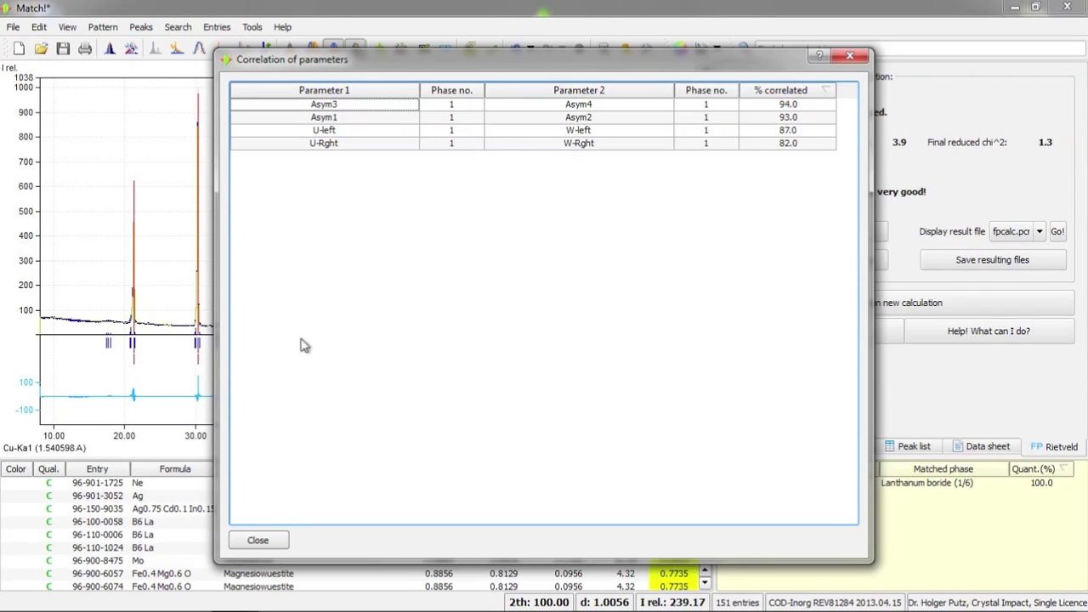
left_click(272, 541)
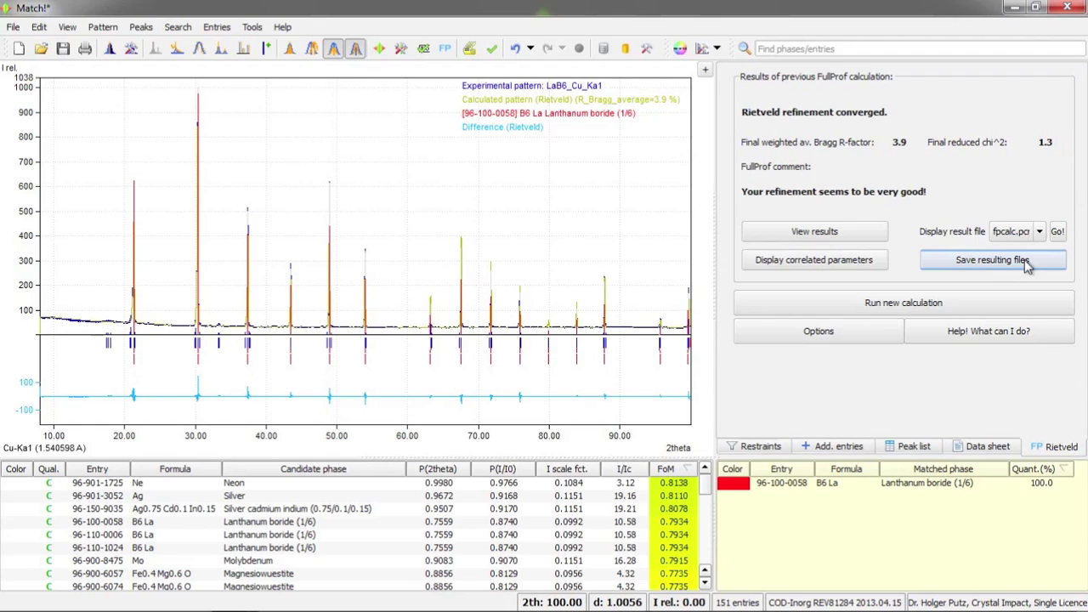
left_click(816, 335)
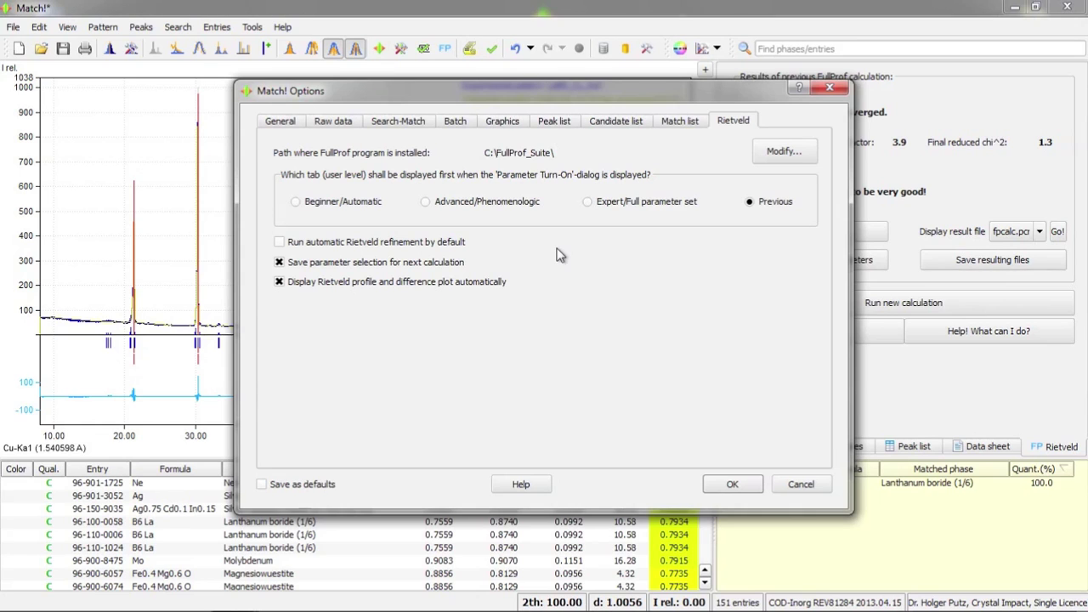
left_click(729, 484)
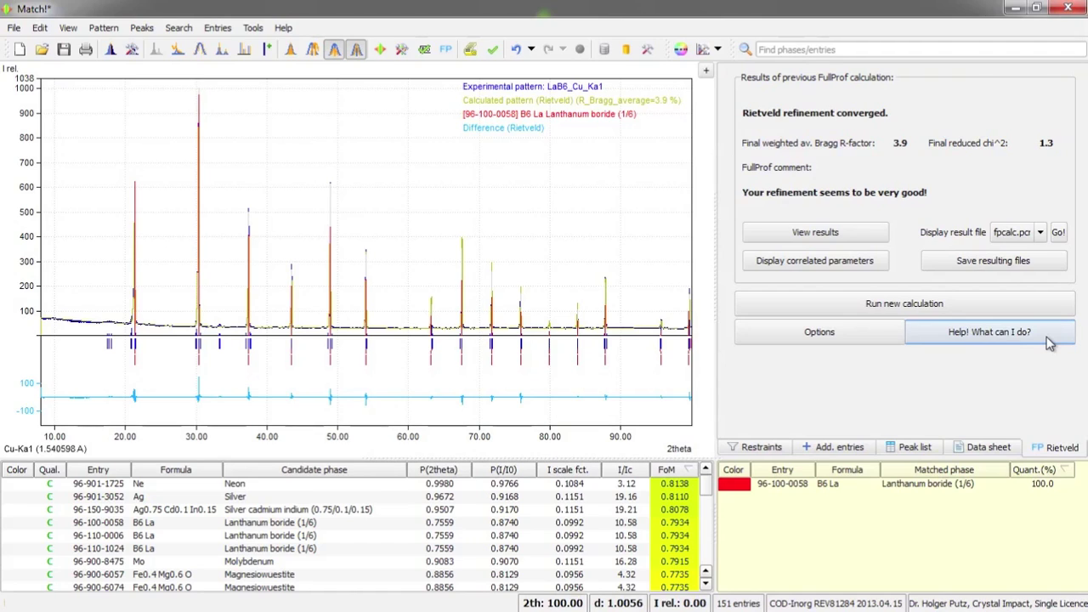
left_click(1049, 341)
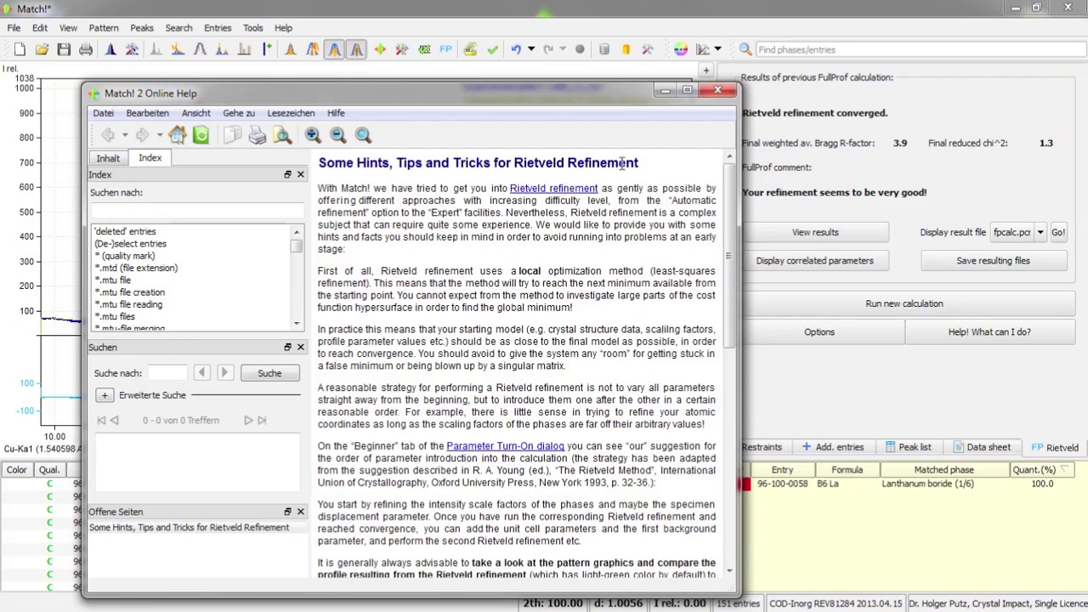
left_click(720, 91)
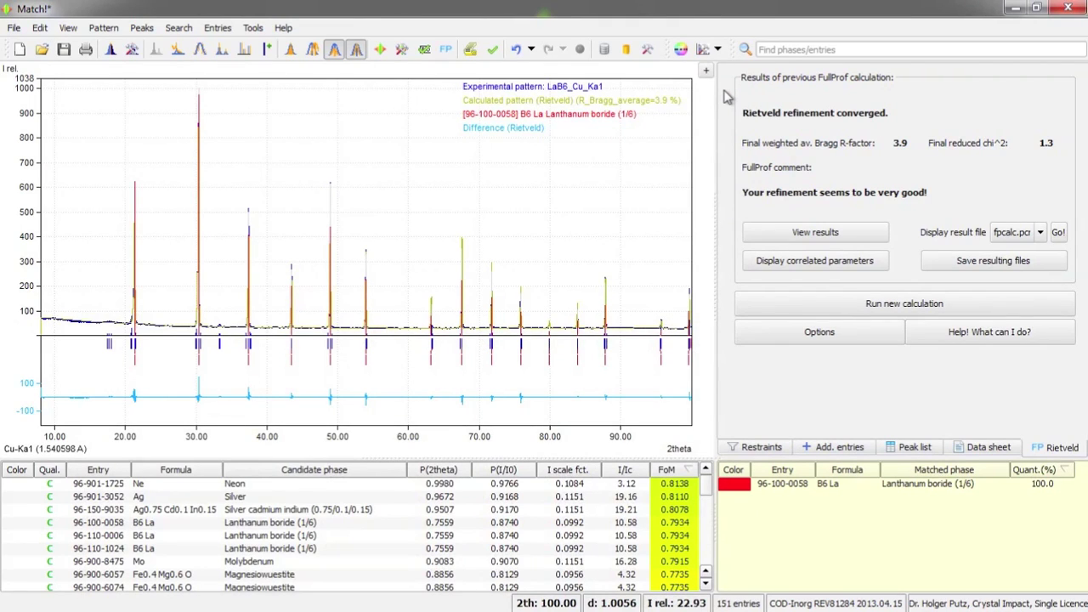
Generate the LaB6_Cu_Ka1 phase analysis report and scroll down to the Diffraction Pattern Graphics
left_click(469, 52)
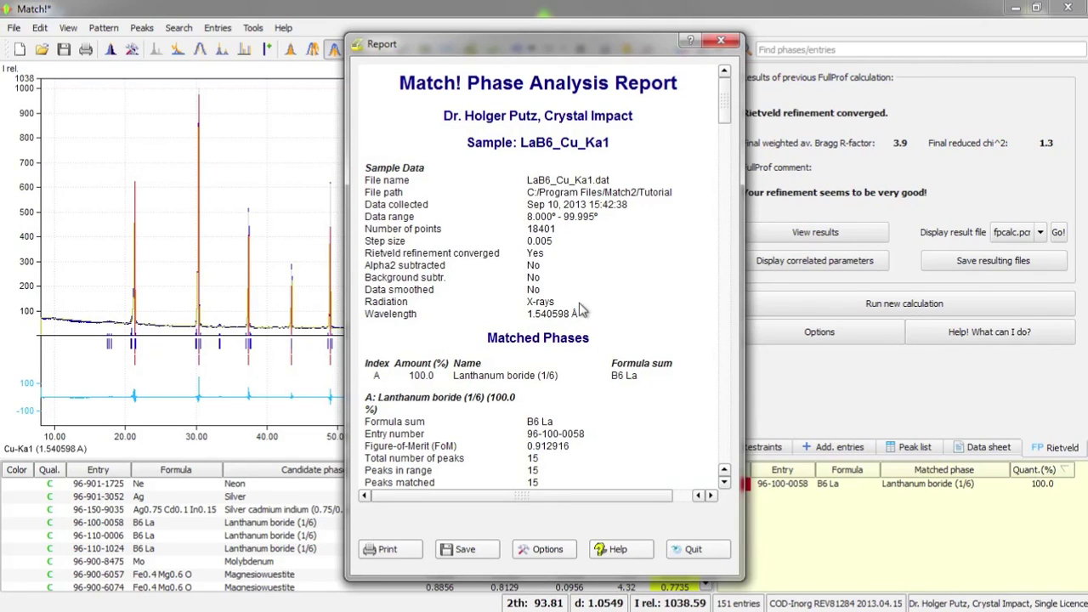
scroll(581, 312, "down", 5)
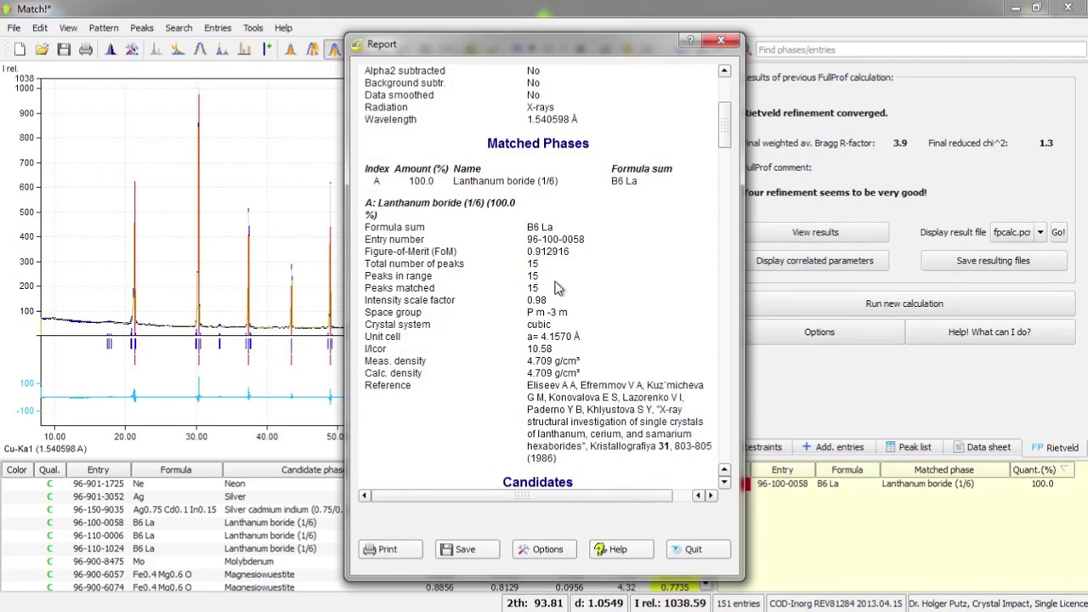
scroll(558, 289, "down", 7)
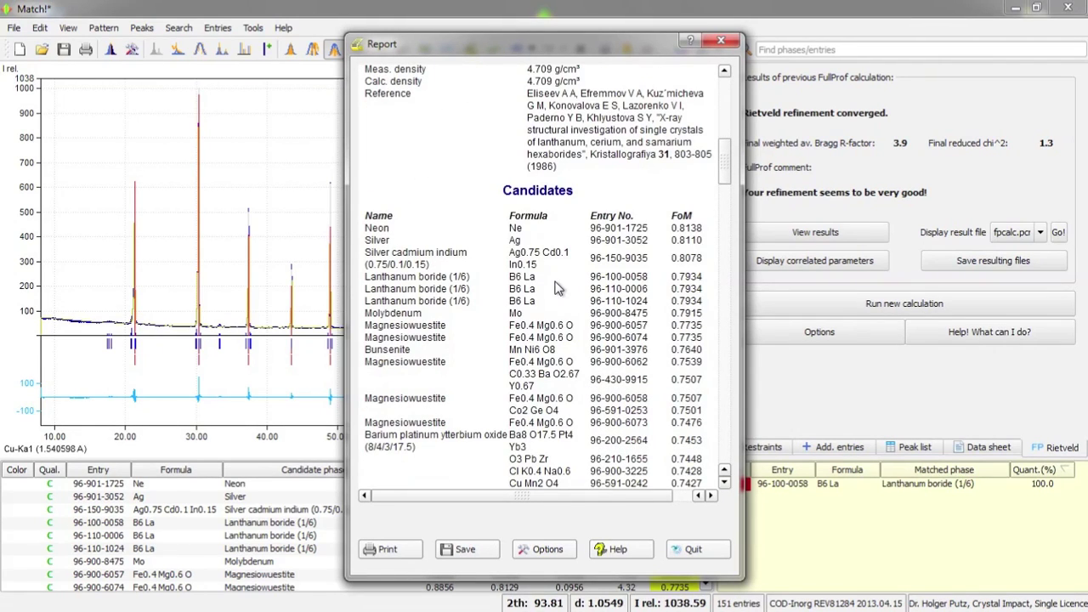
scroll(562, 246, "down", 4)
scroll(563, 246, "down", 10)
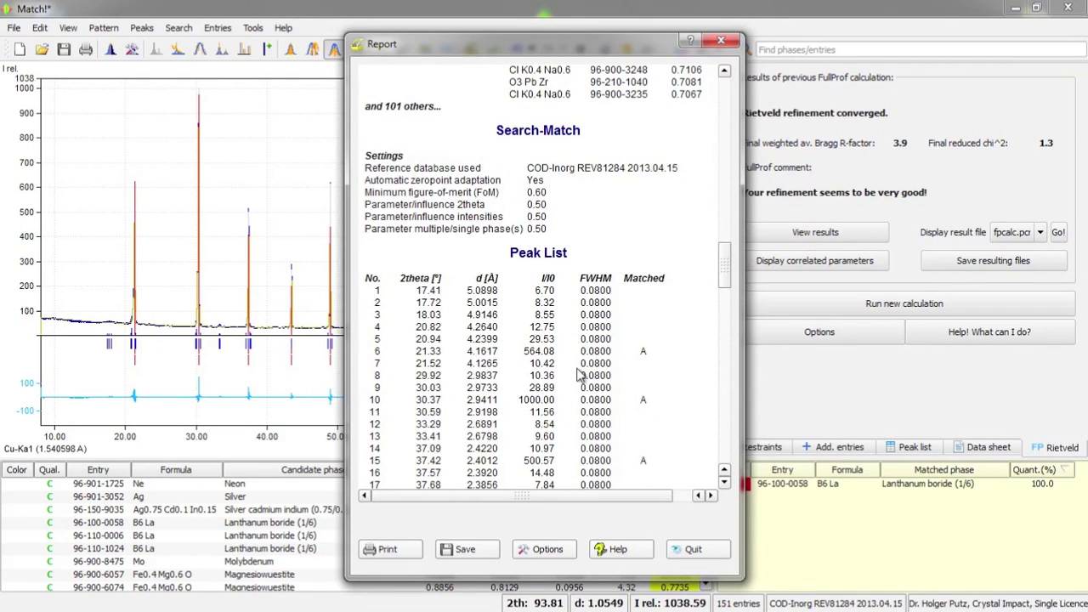
scroll(578, 374, "down", 15)
scroll(578, 374, "down", 7)
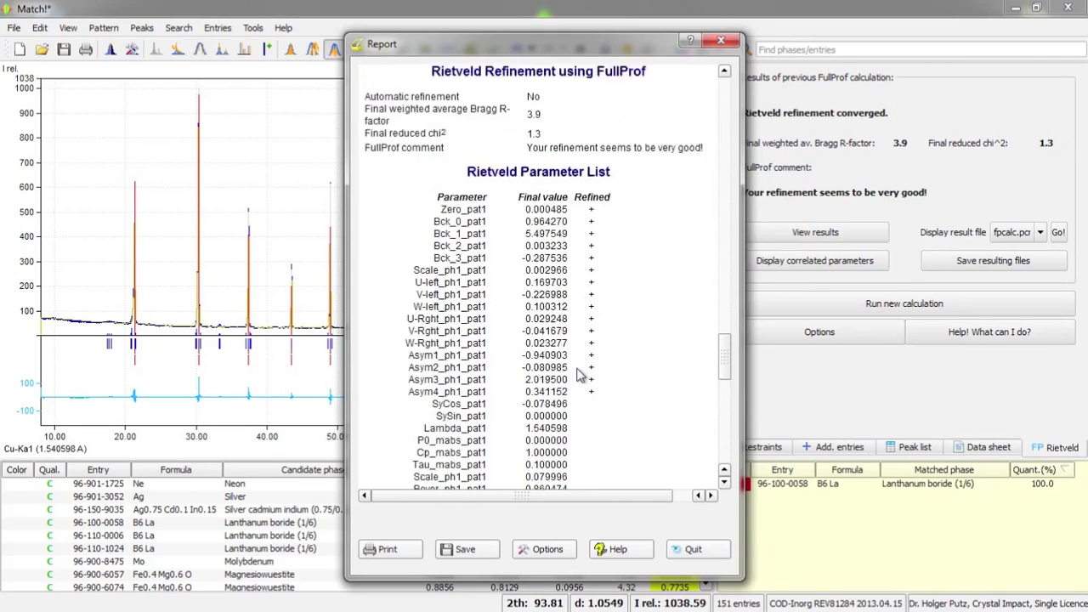
scroll(578, 374, "up", 3)
scroll(555, 387, "down", 2)
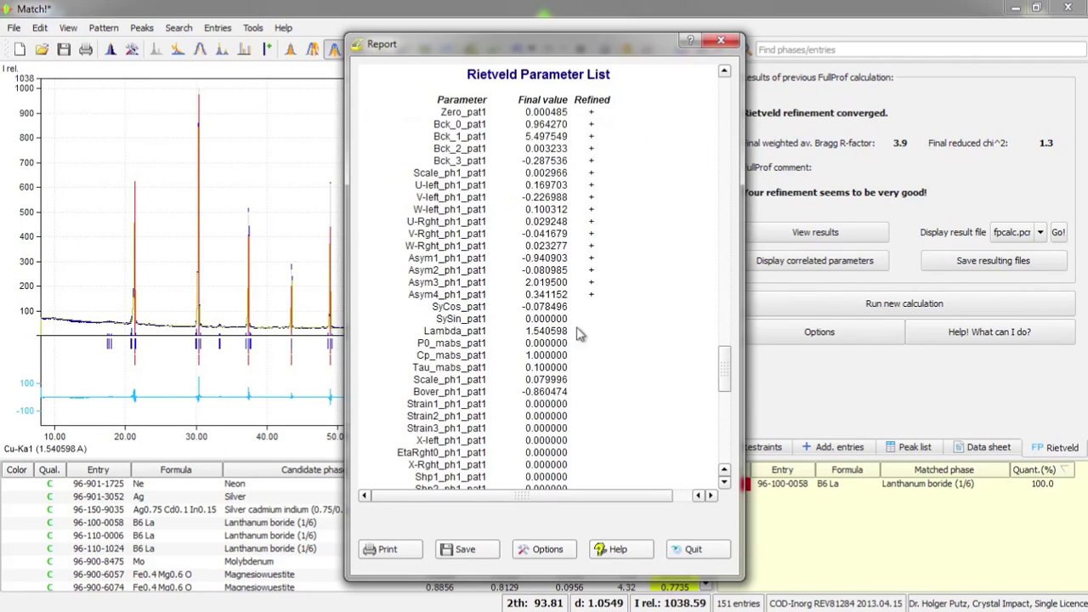
scroll(554, 323, "down", 7)
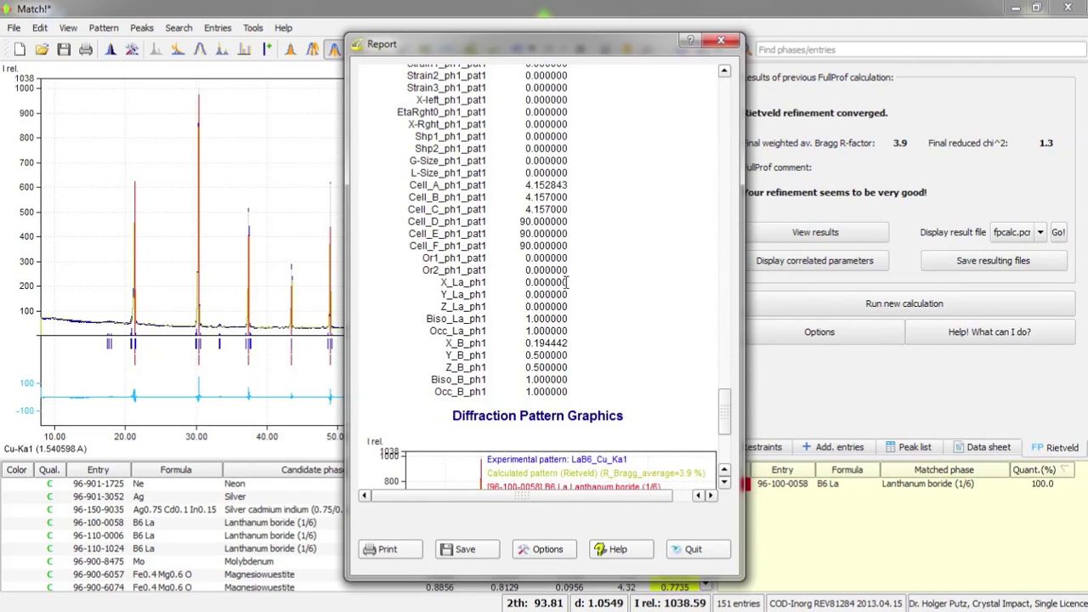
scroll(566, 284, "down", 5)
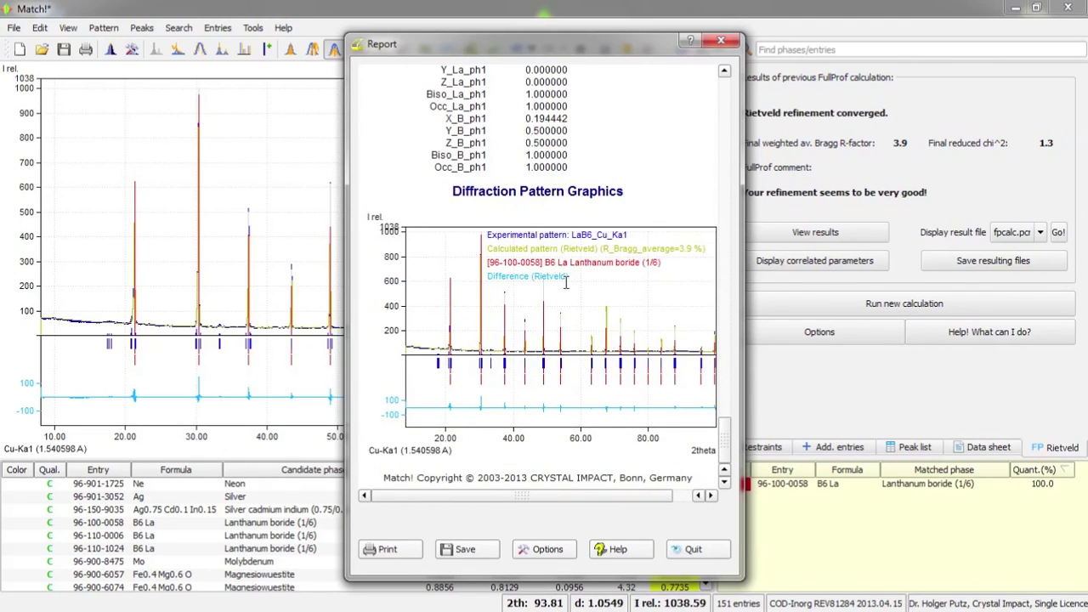